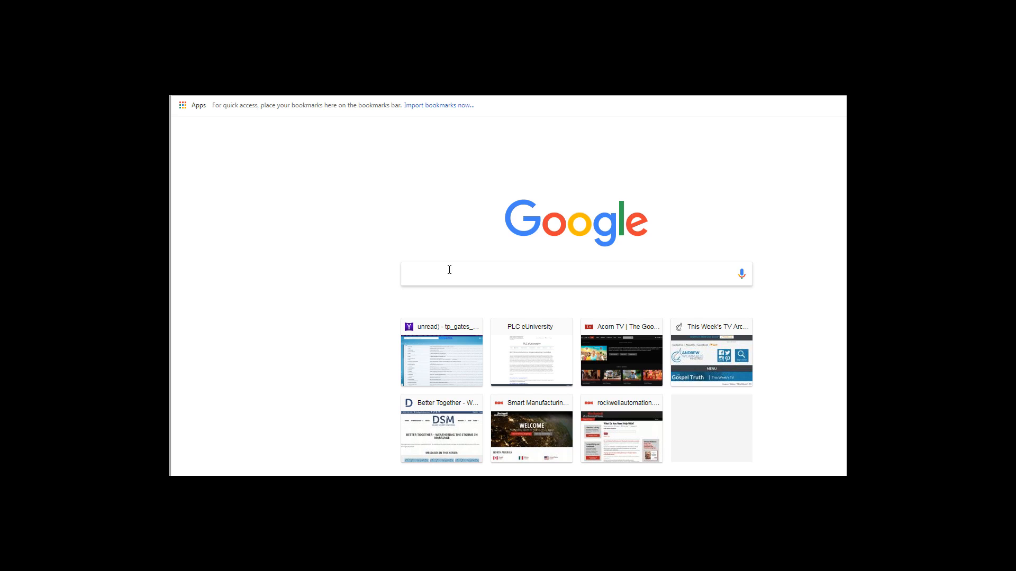
# Search Google for "ccw ab" and open Rockwell Automation's Connected Components Workbench Design & Configuration Software page
pyautogui.write('ccw')
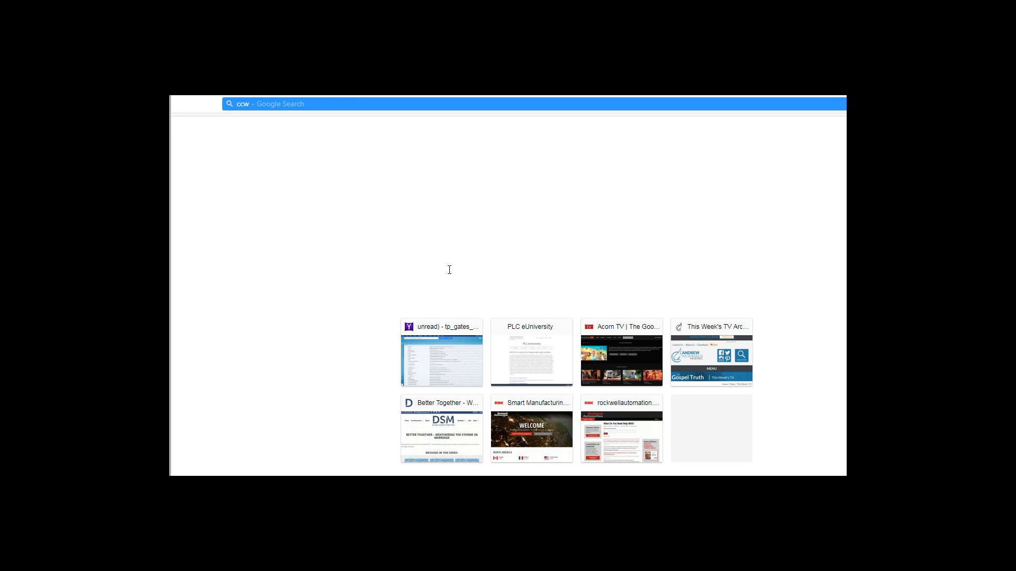
pyautogui.write(' ab')
pyautogui.press('Return')
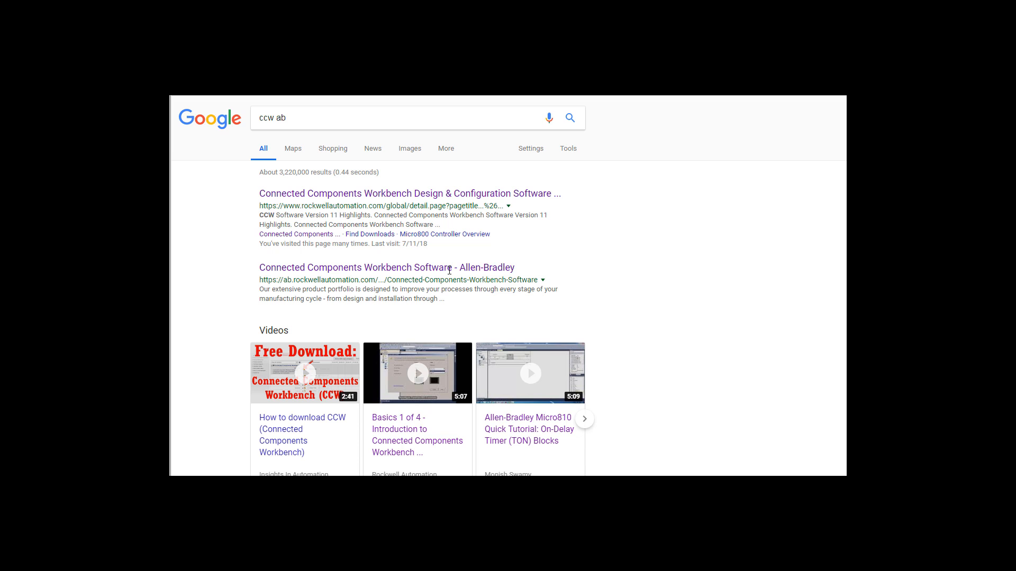
pyautogui.click(421, 194)
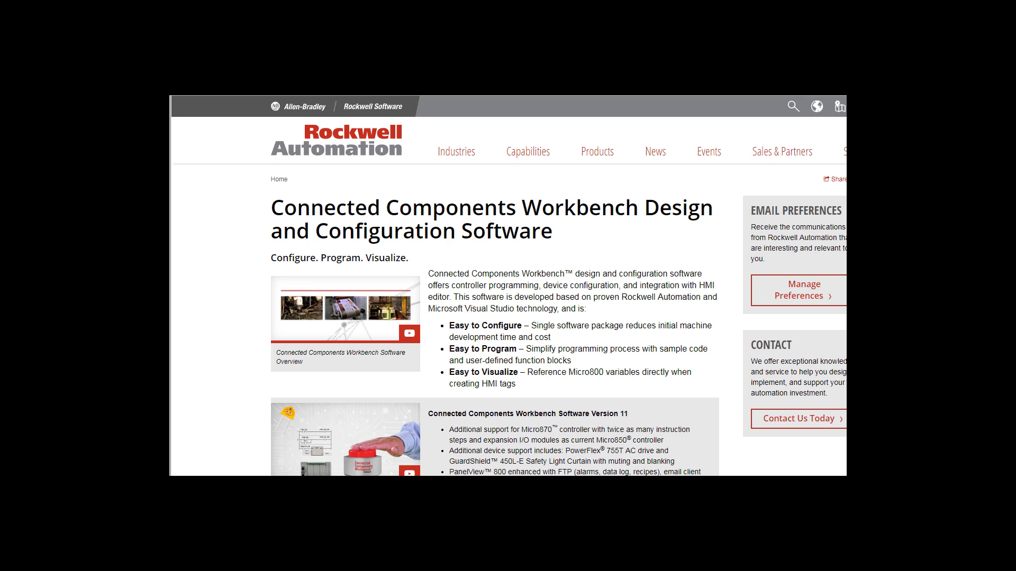
# Examine the version 11 highlights, system requirements and Standard and Developer edition downloads for Connected Components Workbench
pyautogui.scroll(-4, 508, 317)
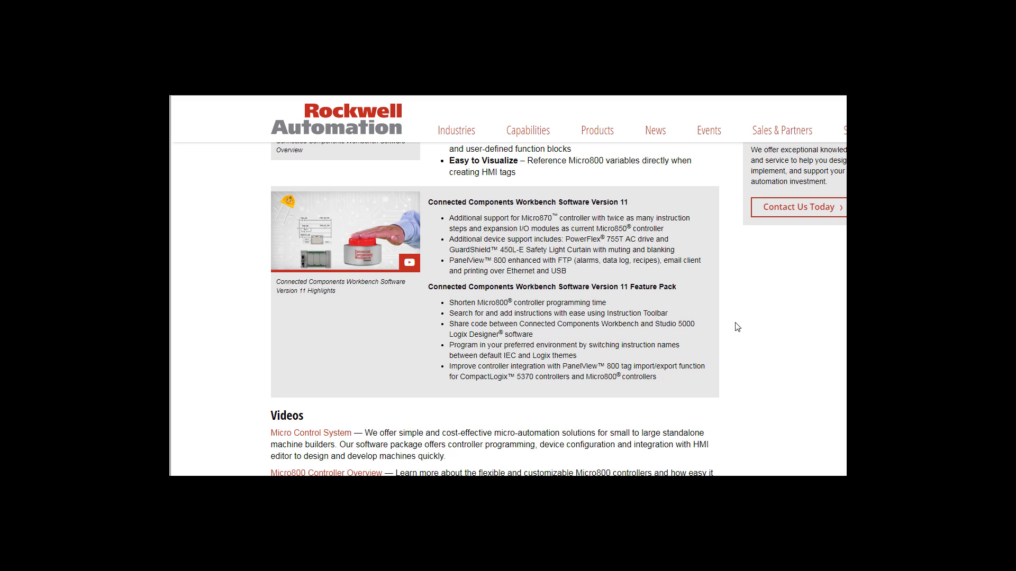
pyautogui.scroll(-3, 737, 327)
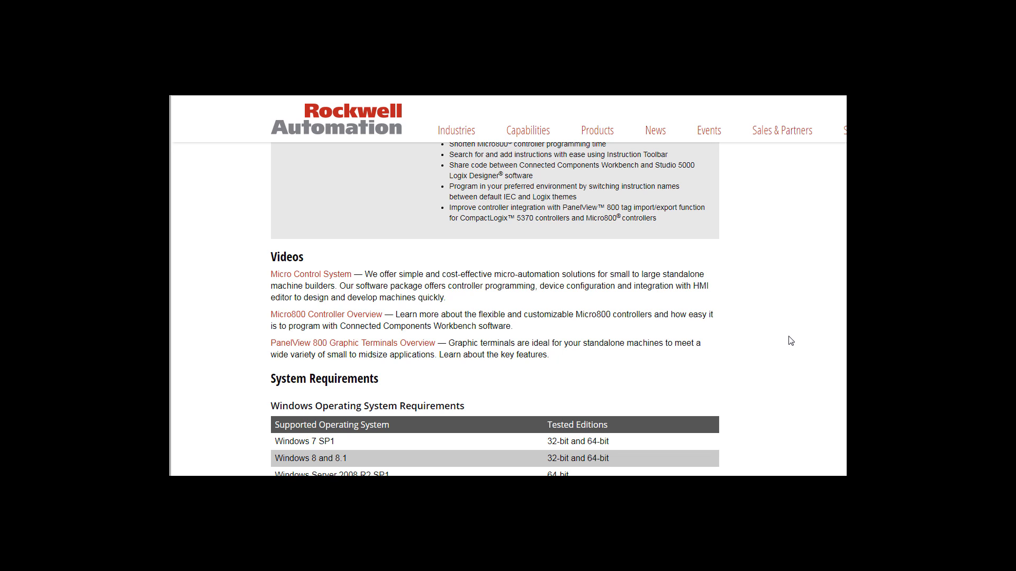
pyautogui.scroll(-4, 791, 340)
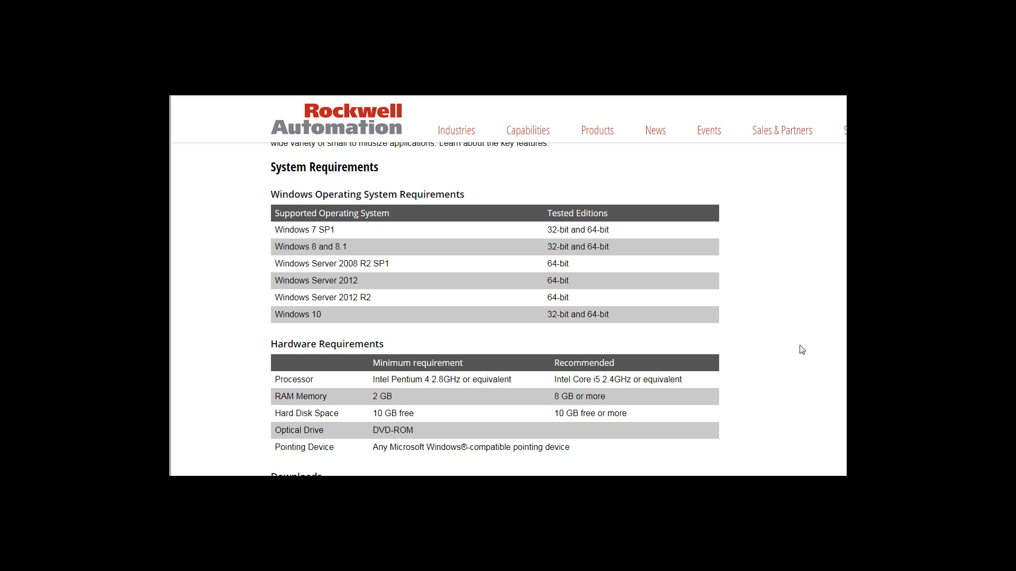
pyautogui.scroll(-5, 802, 349)
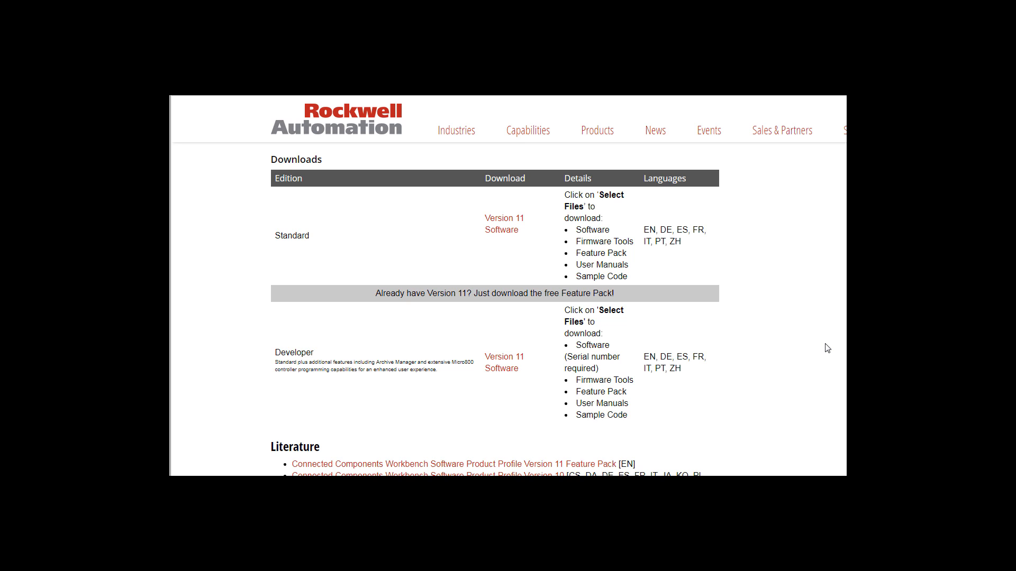
pyautogui.scroll(-2, 827, 348)
pyautogui.scroll(5, 767, 341)
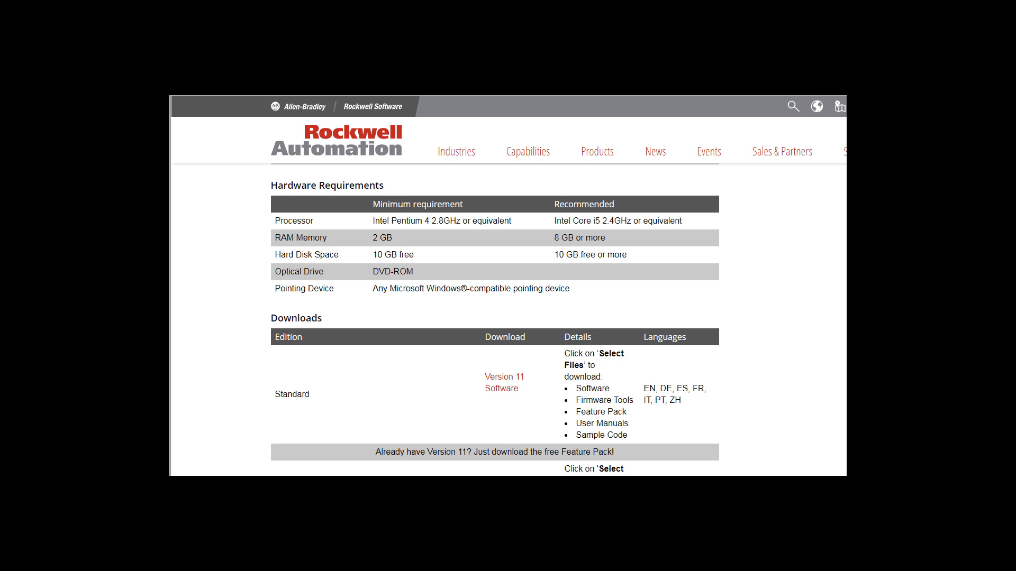
pyautogui.scroll(-1, 780, 415)
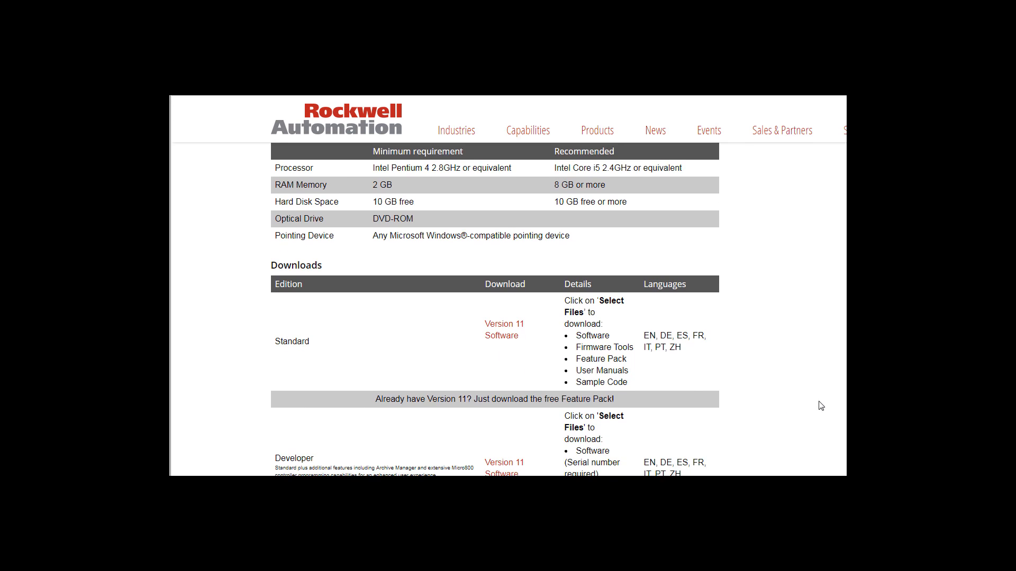
pyautogui.scroll(-2, 824, 405)
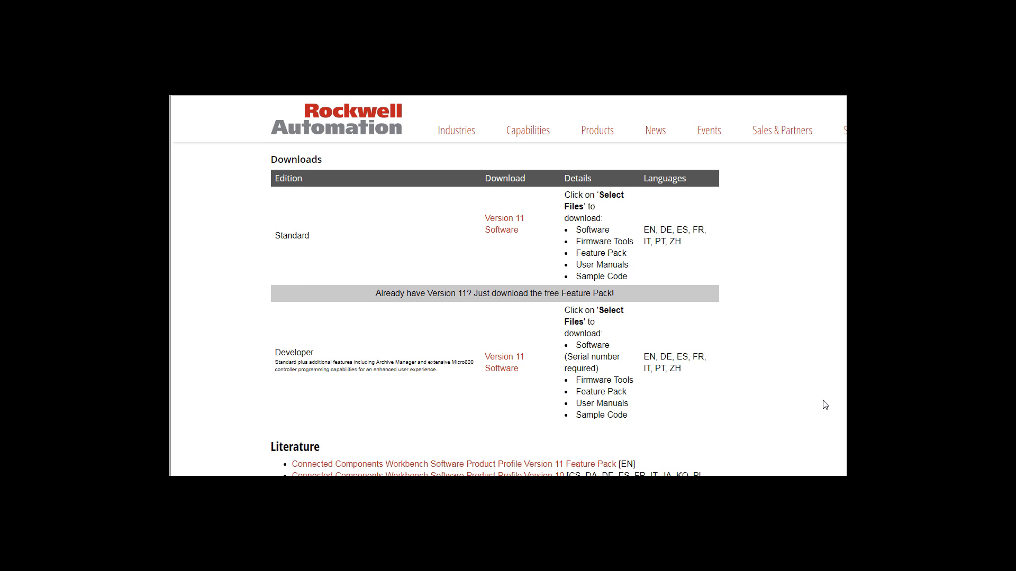
pyautogui.scroll(-1, 826, 405)
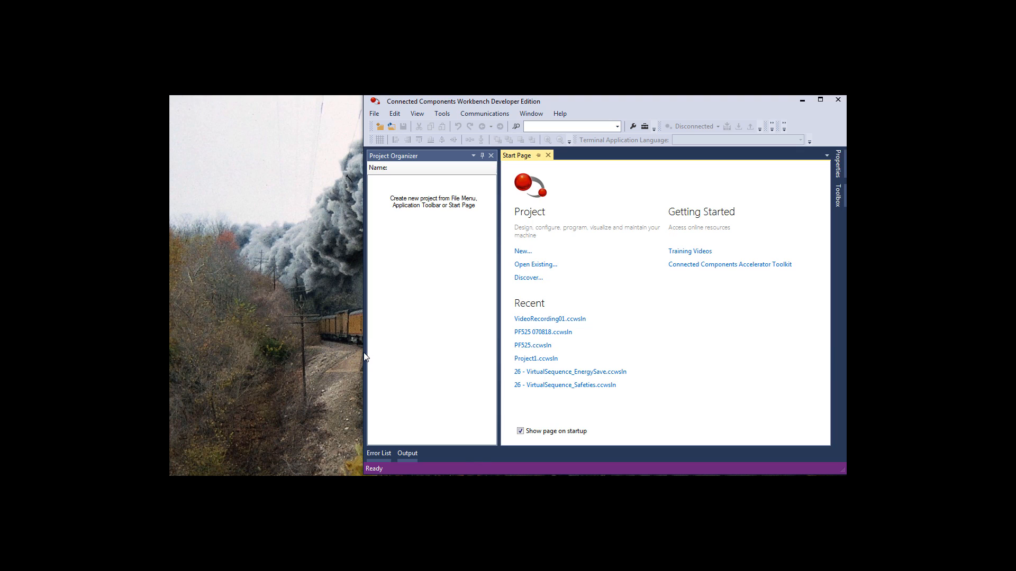
# In Connected Components Workbench, widen the window and create a new project named Project01 with Add Device on Create enabled
pyautogui.moveTo(364, 352); pyautogui.dragTo(170, 346)
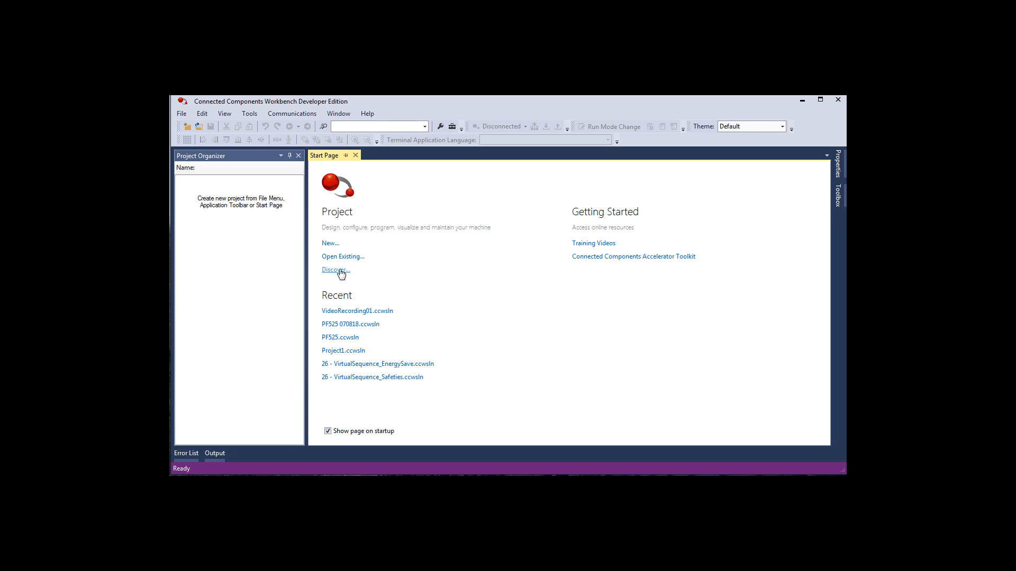
pyautogui.click(332, 245)
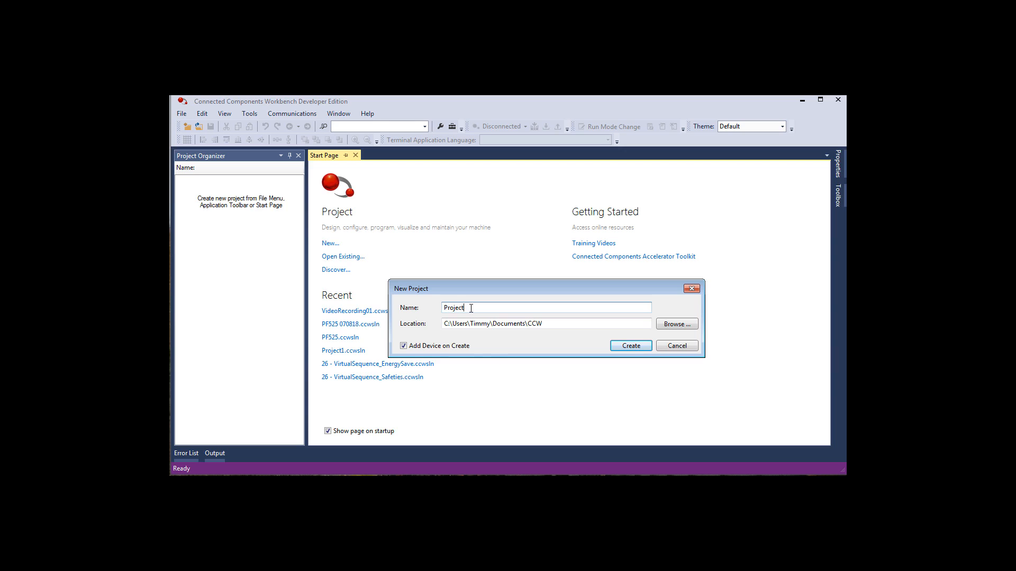
pyautogui.write('1')
pyautogui.click(632, 347)
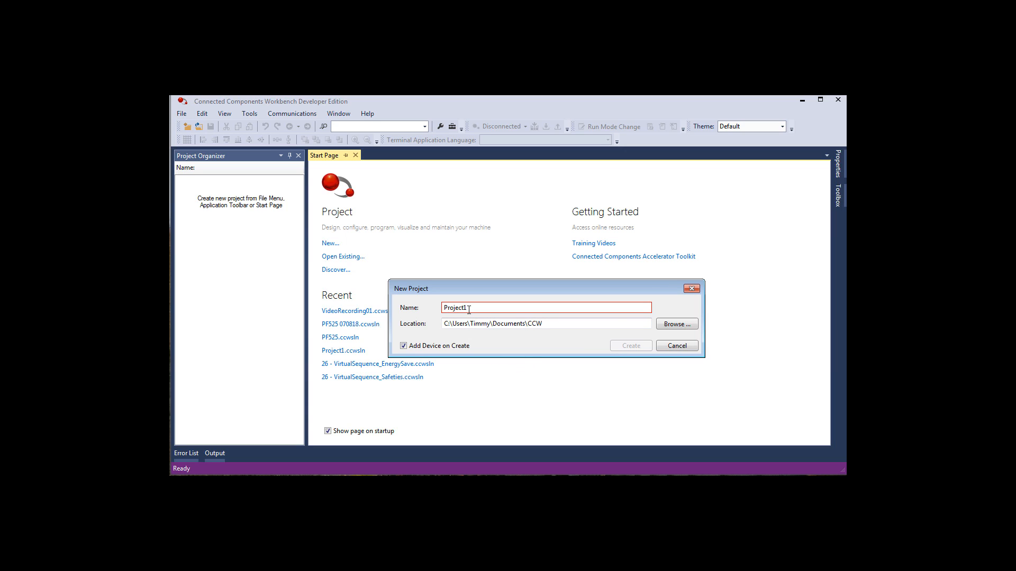
pyautogui.press('BackSpace')
pyautogui.write('0')
pyautogui.click(617, 322)
pyautogui.click(632, 347)
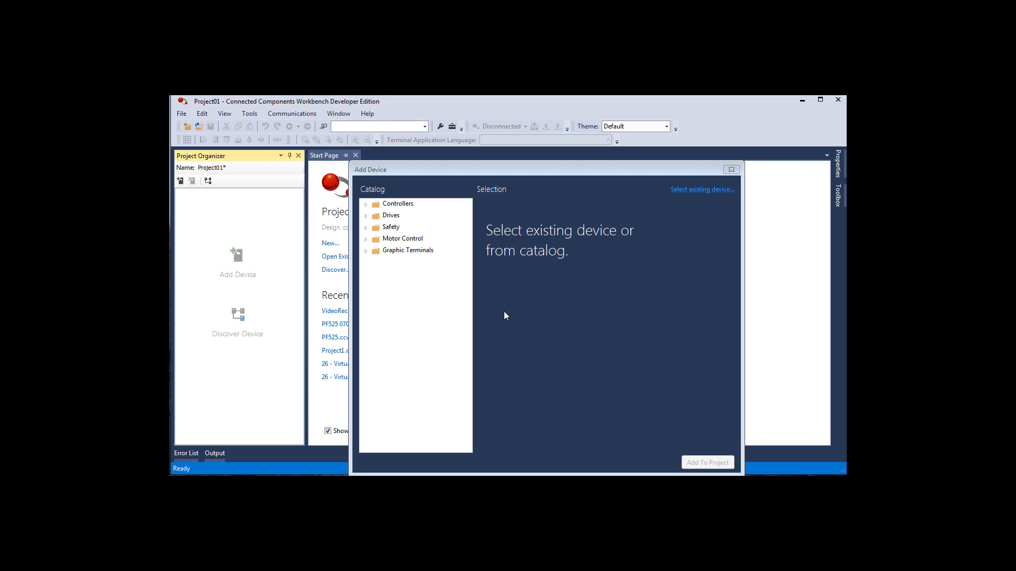
# Examine the PanelView 800, PanelView Component and Soft Starters models under Graphic Terminals and Motor Control in the device catalog
pyautogui.click(366, 251)
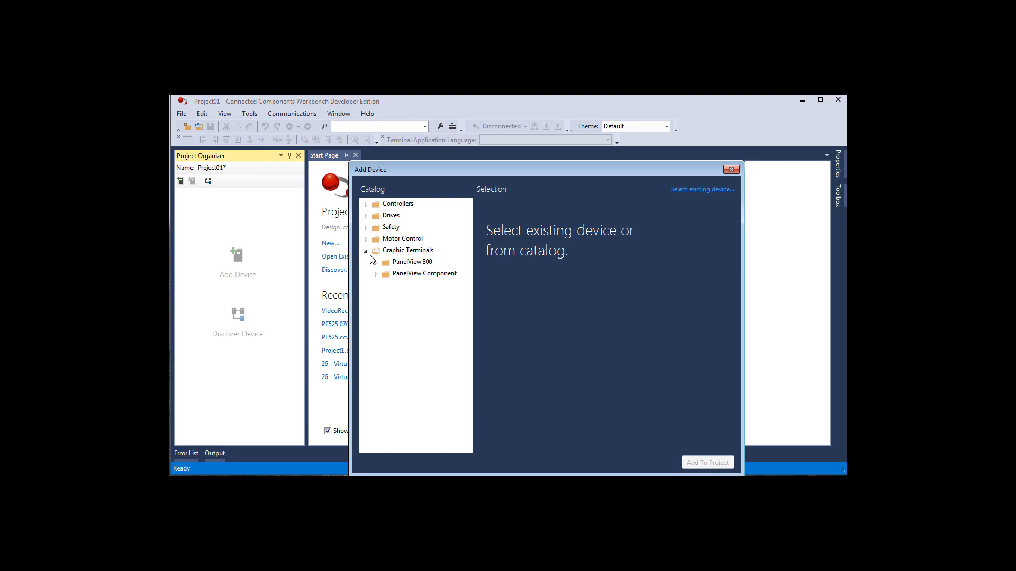
pyautogui.click(376, 263)
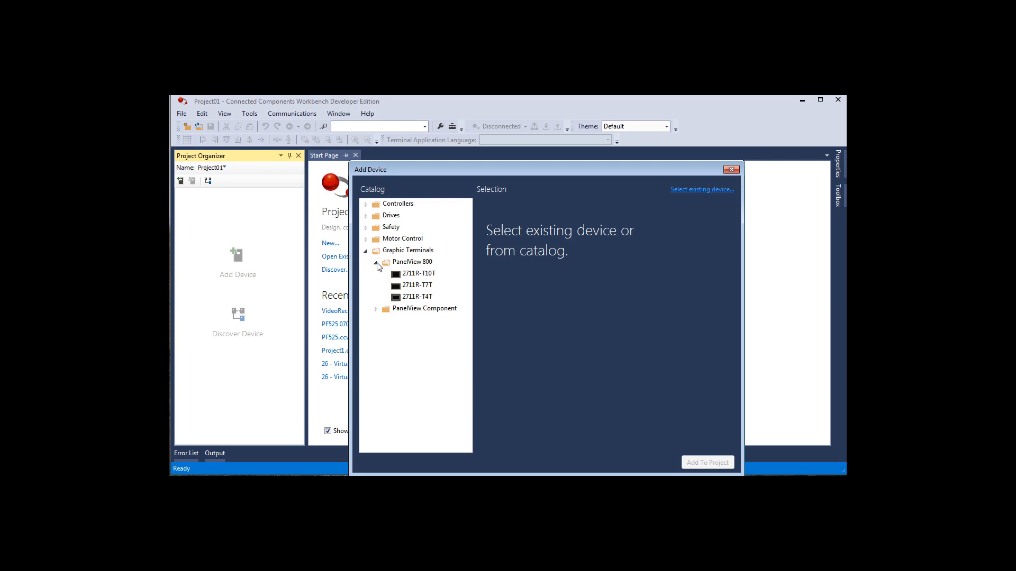
pyautogui.click(376, 263)
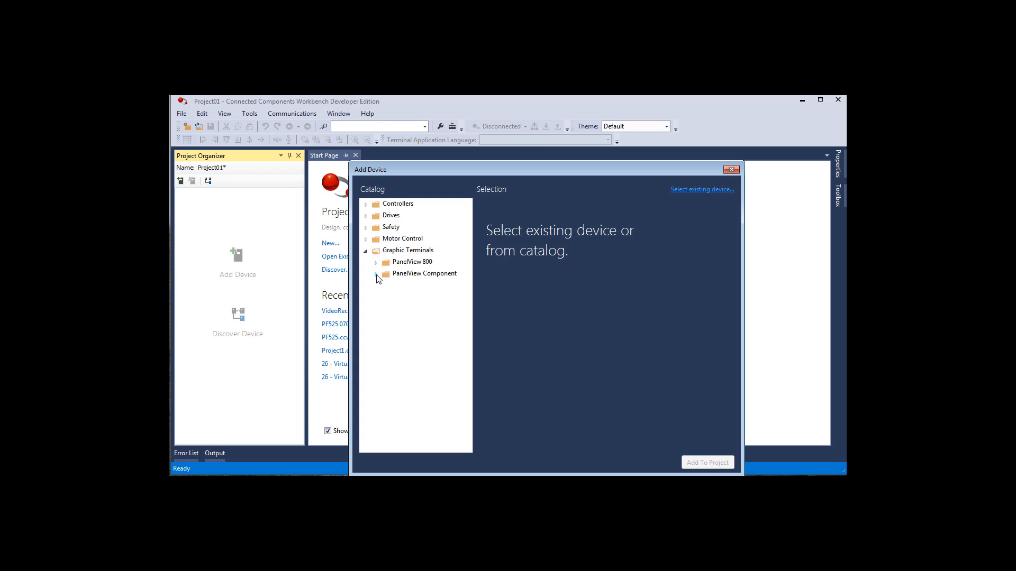
pyautogui.click(376, 275)
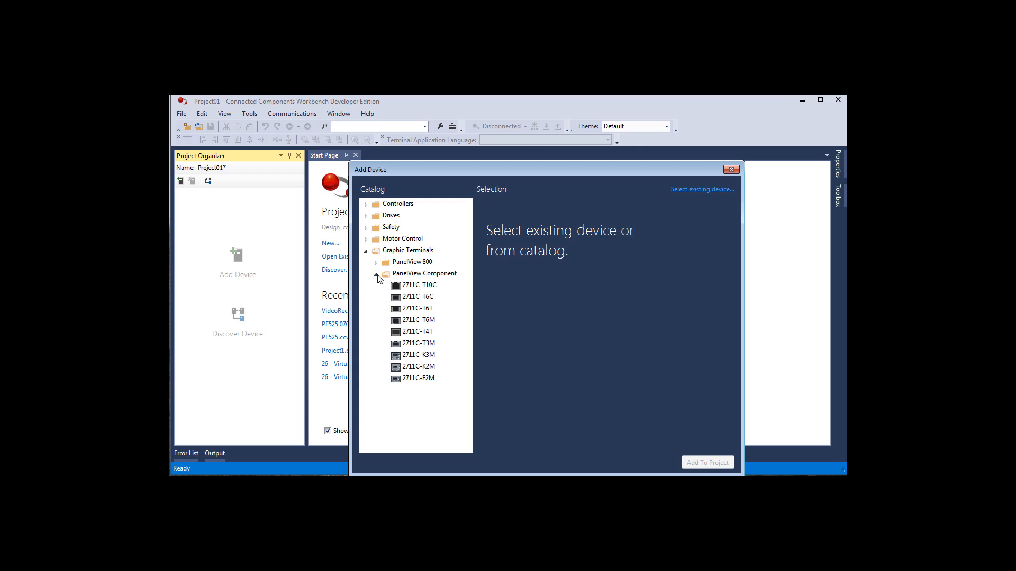
pyautogui.click(376, 275)
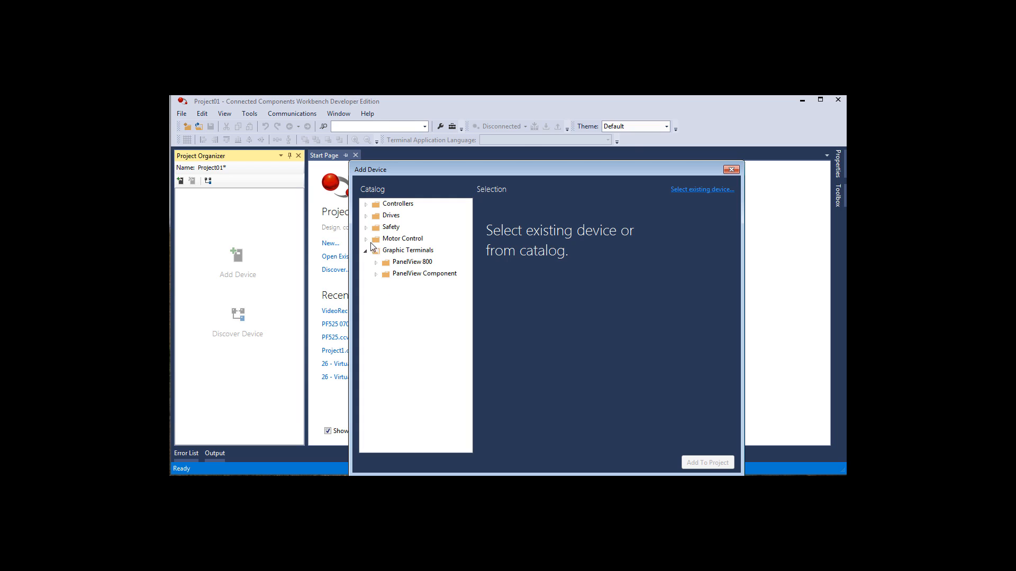
pyautogui.click(367, 240)
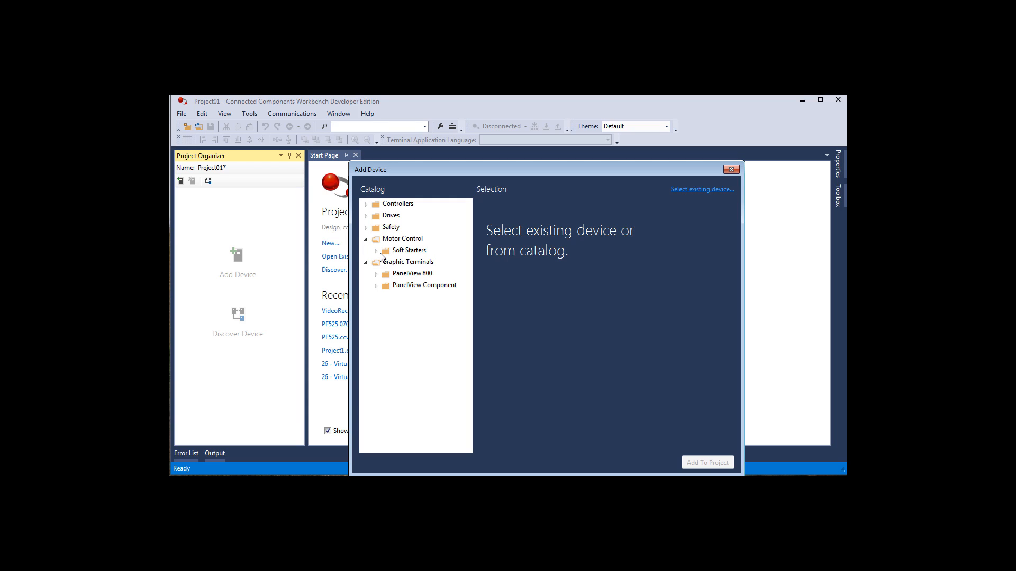
pyautogui.click(376, 252)
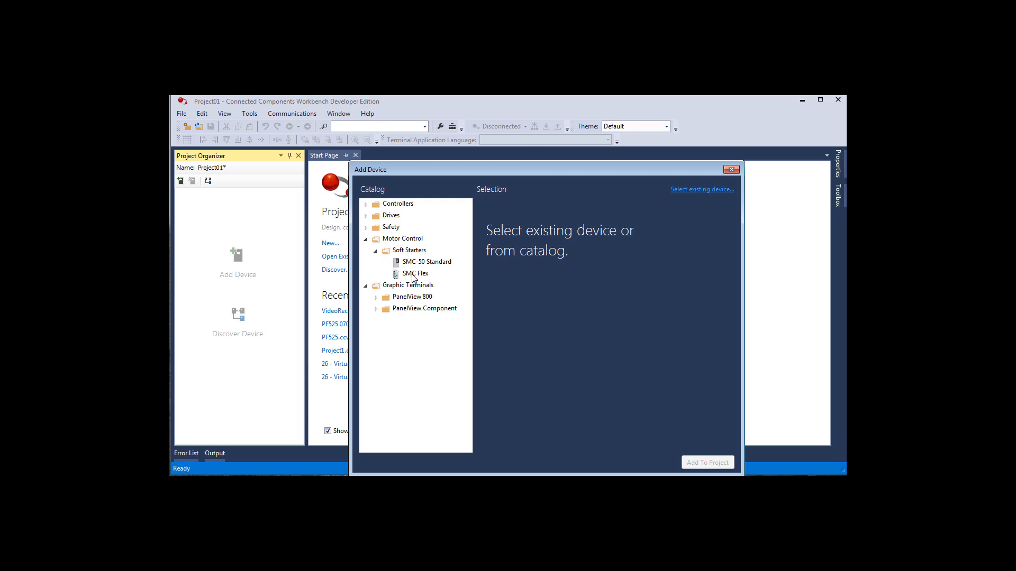
pyautogui.click(377, 251)
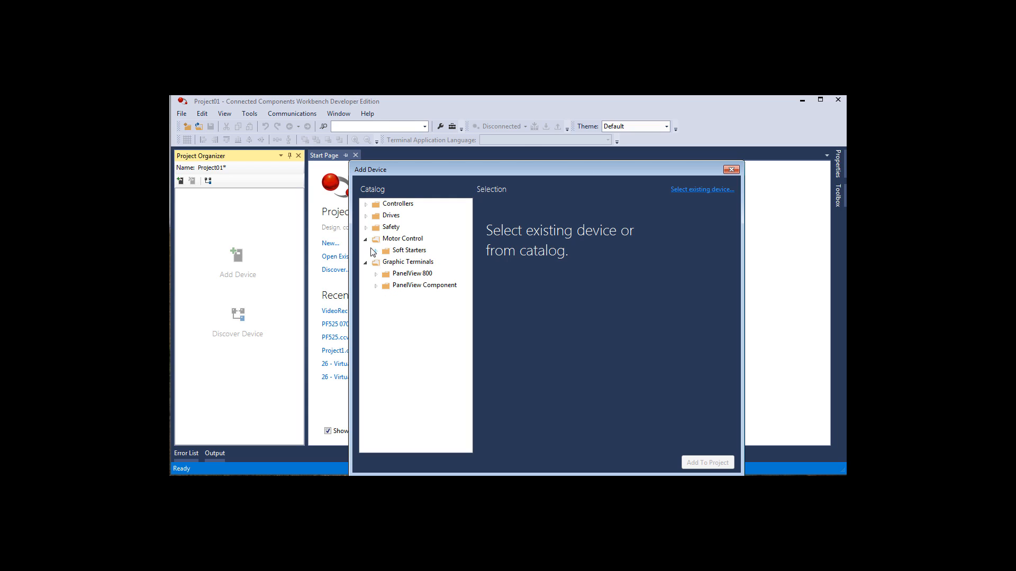
pyautogui.click(365, 240)
pyautogui.click(366, 251)
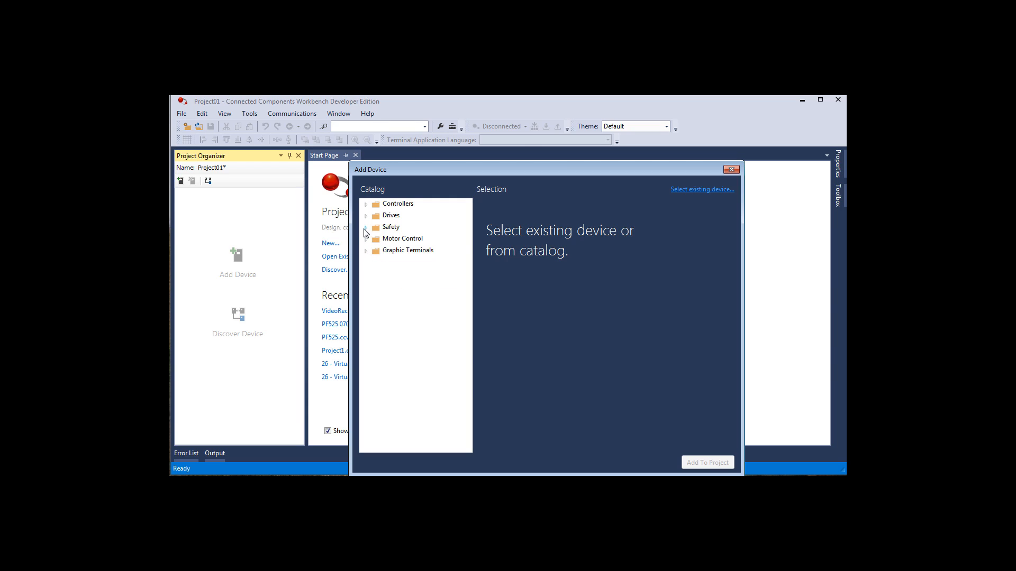
# Examine the catalog's safety relays and light curtains, and the drives including the PowerFlex 520-Series
pyautogui.click(367, 228)
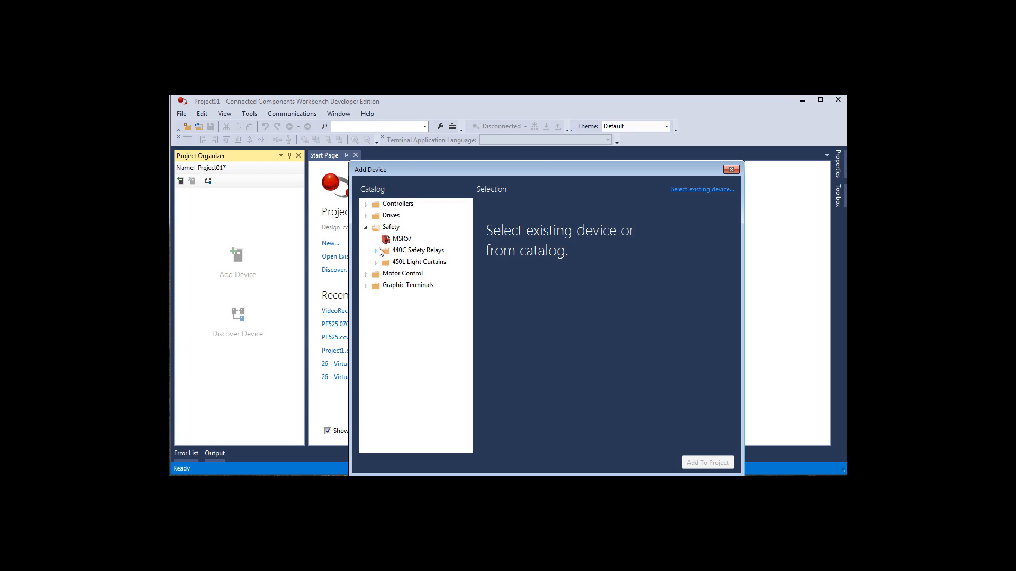
pyautogui.click(376, 250)
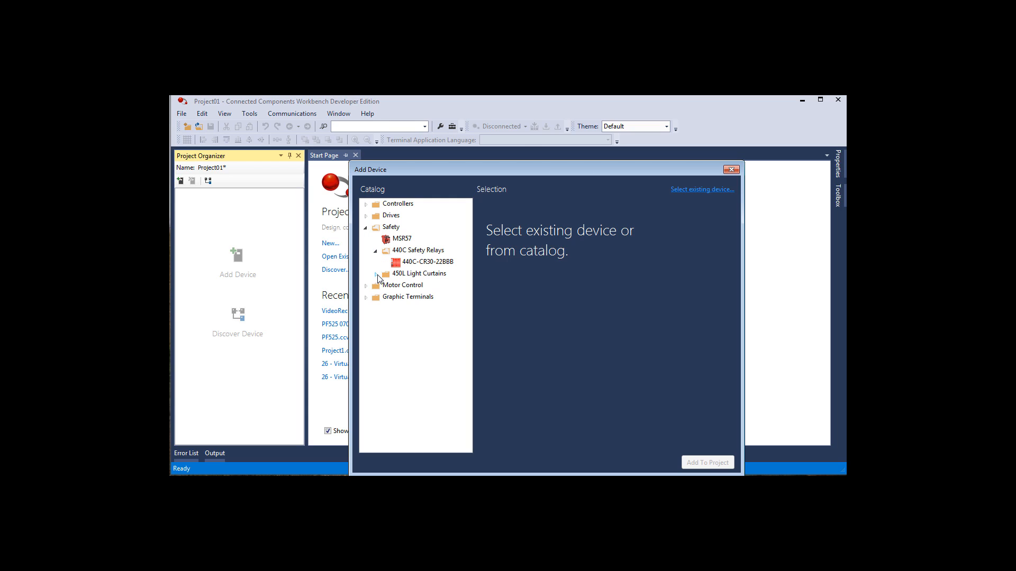
pyautogui.click(376, 275)
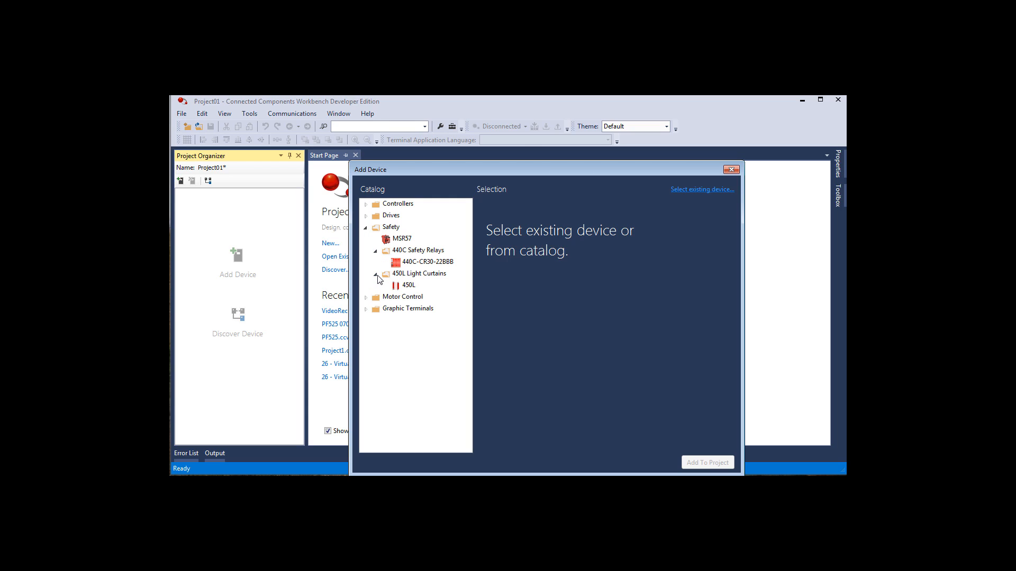
pyautogui.click(366, 229)
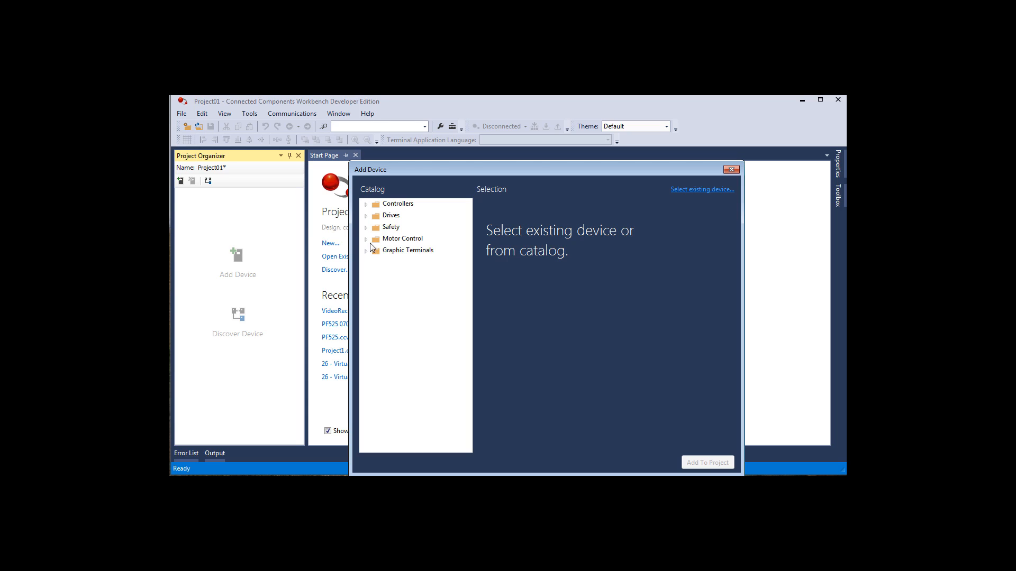
pyautogui.click(367, 216)
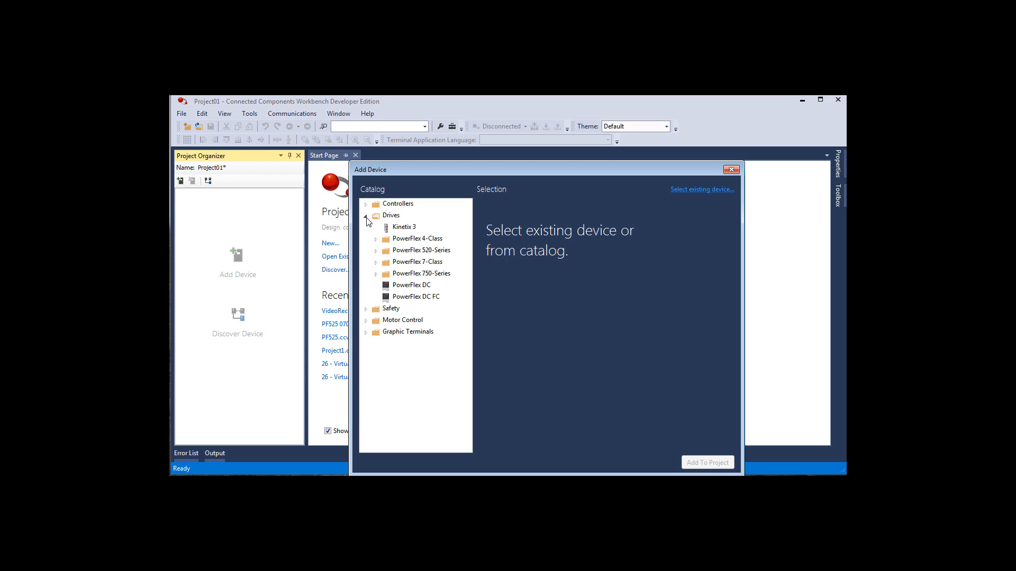
pyautogui.click(376, 251)
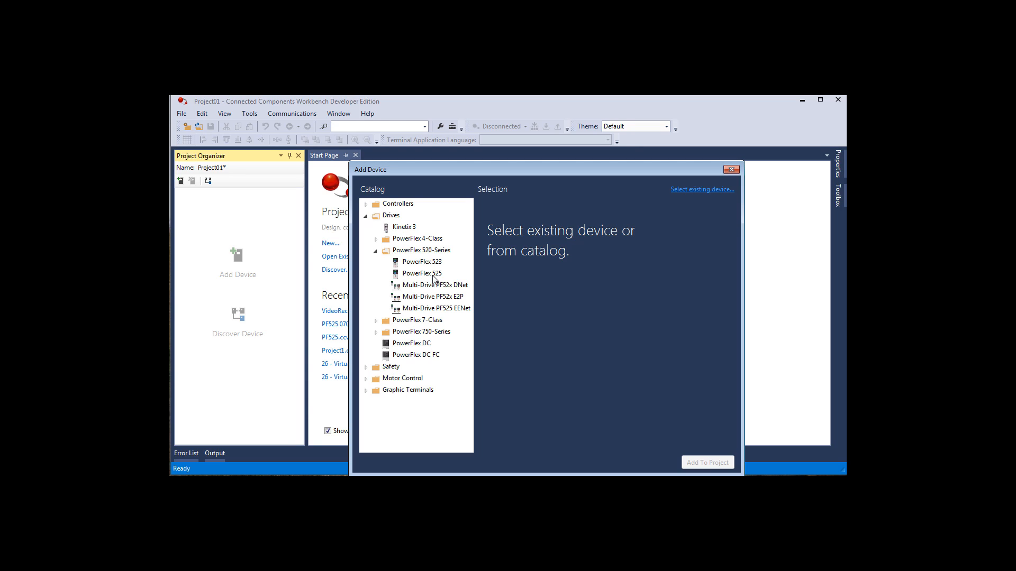
pyautogui.click(375, 251)
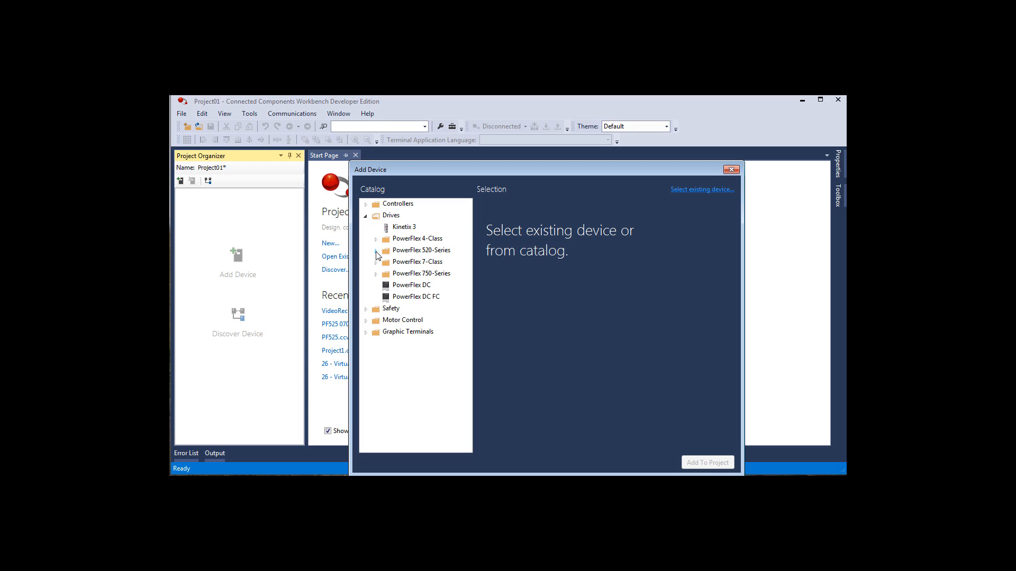
pyautogui.click(365, 217)
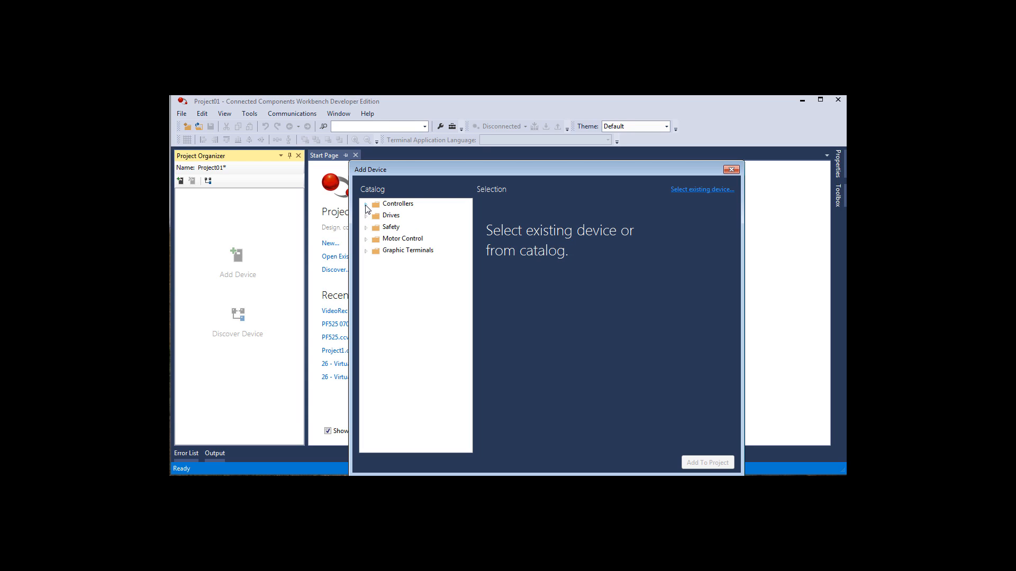
# Examine the Micro810, Micro820 and Micro830 controller models under Controllers in the device catalog
pyautogui.click(366, 205)
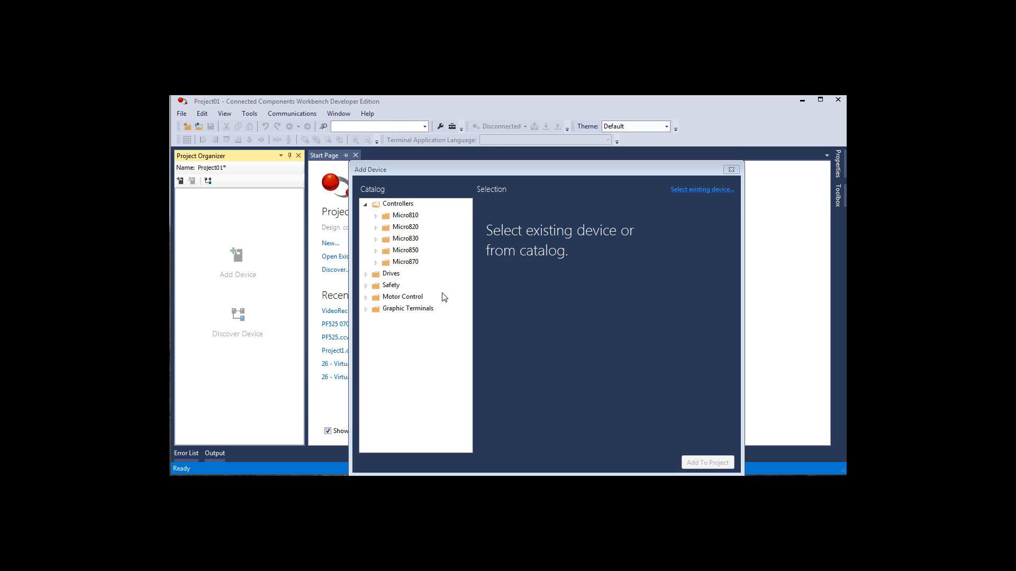
pyautogui.click(377, 216)
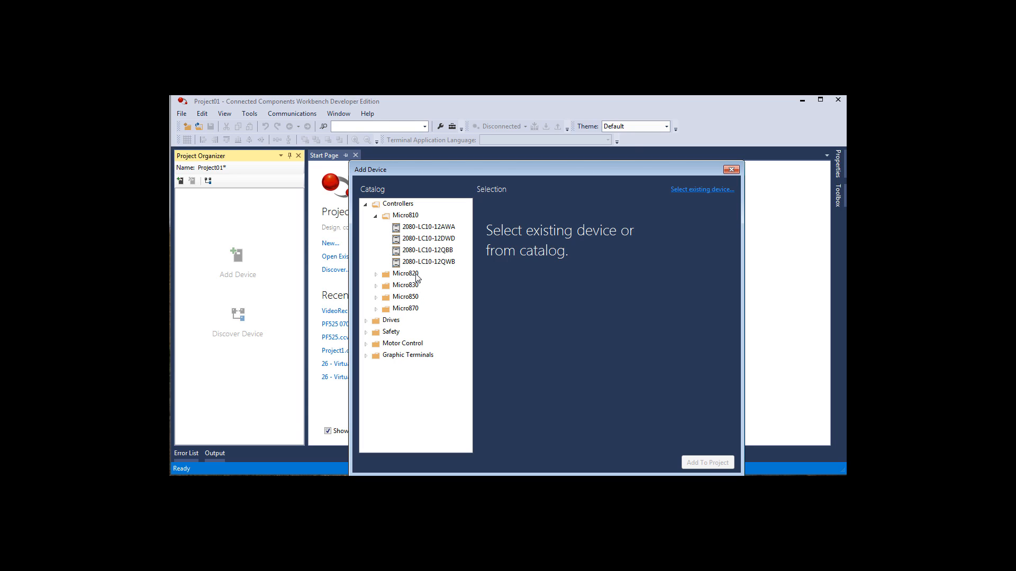
pyautogui.click(376, 216)
pyautogui.click(376, 228)
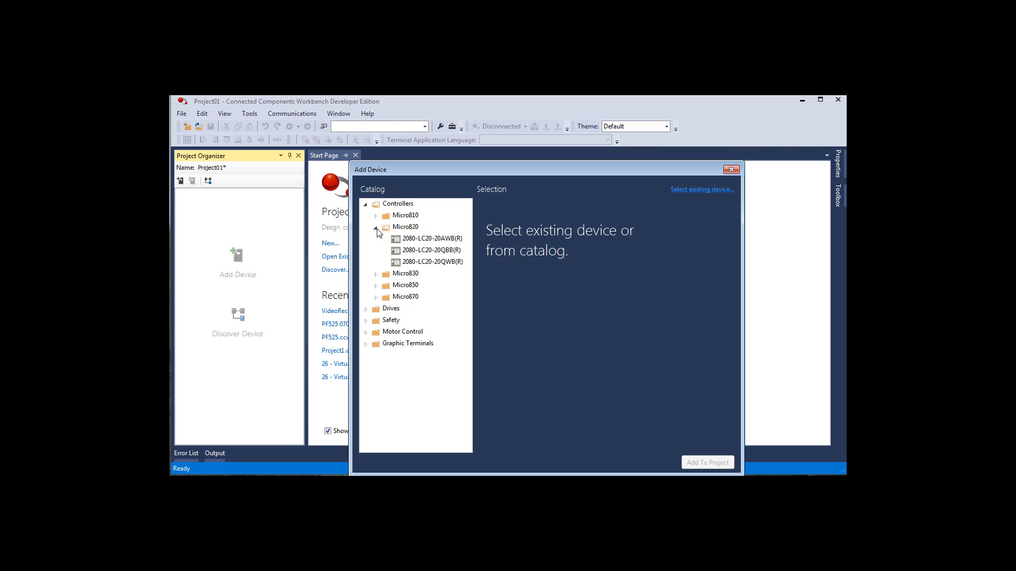
pyautogui.click(376, 229)
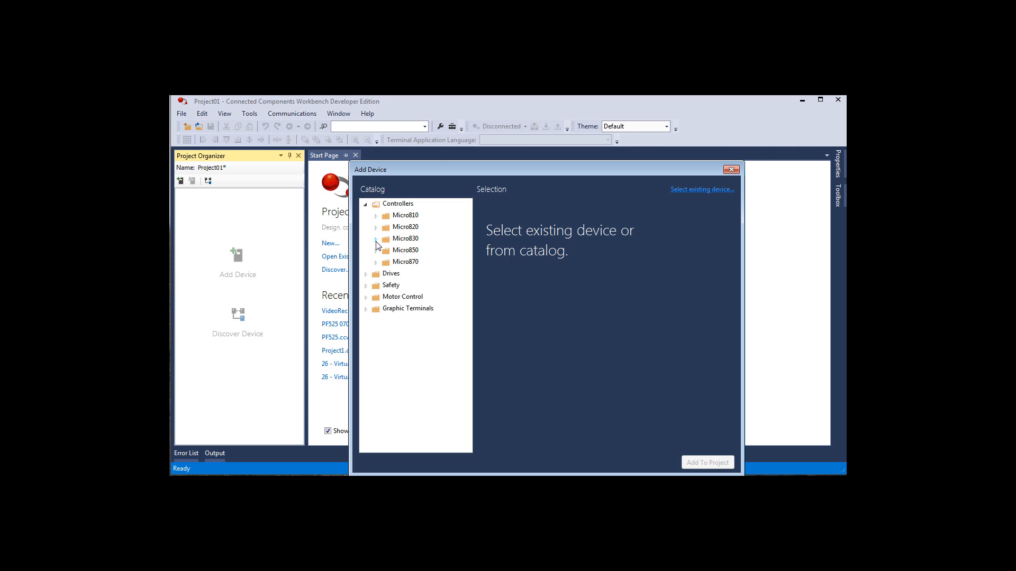
pyautogui.click(376, 240)
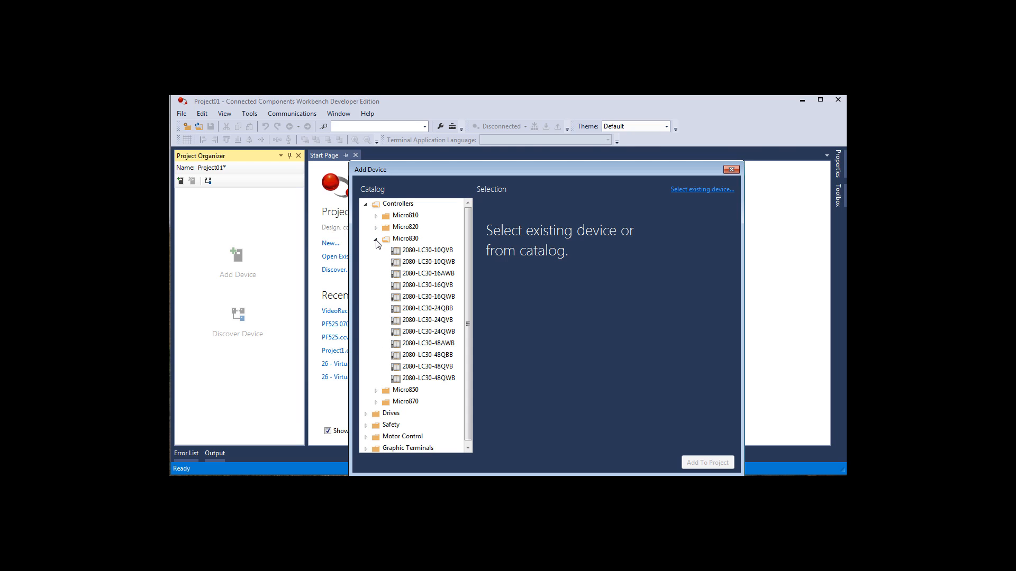
pyautogui.click(376, 239)
pyautogui.click(376, 228)
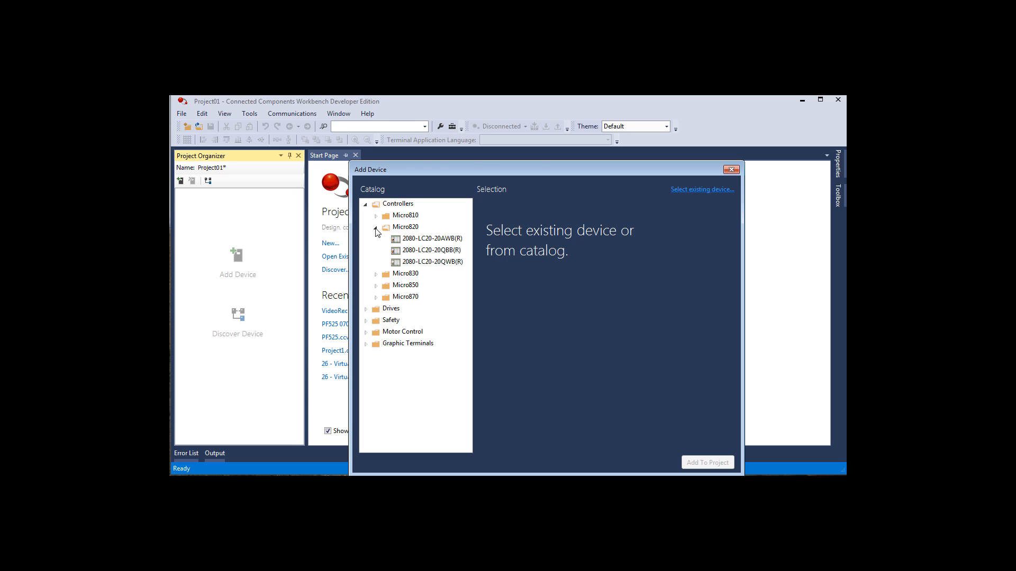
pyautogui.click(376, 228)
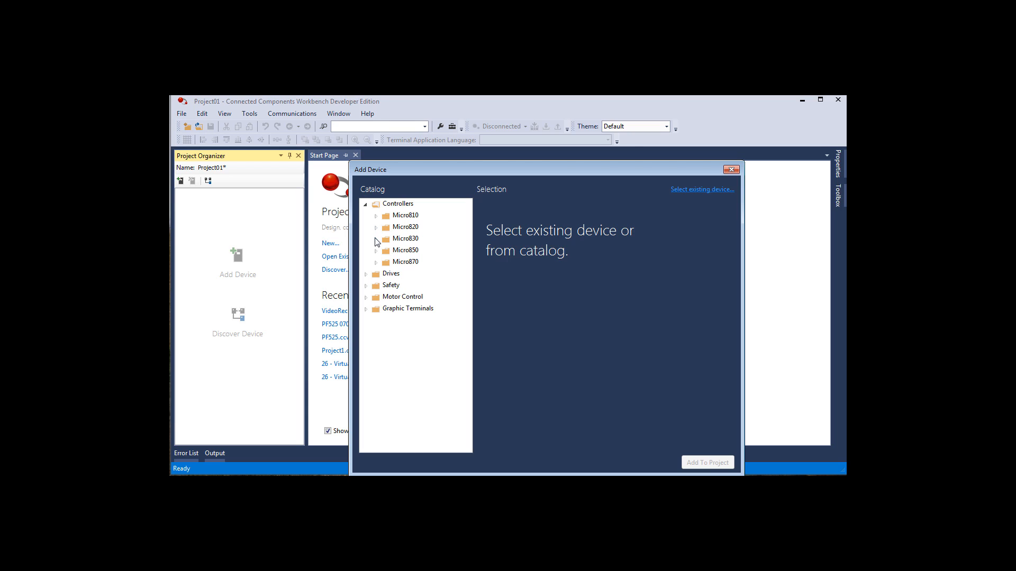
pyautogui.click(376, 240)
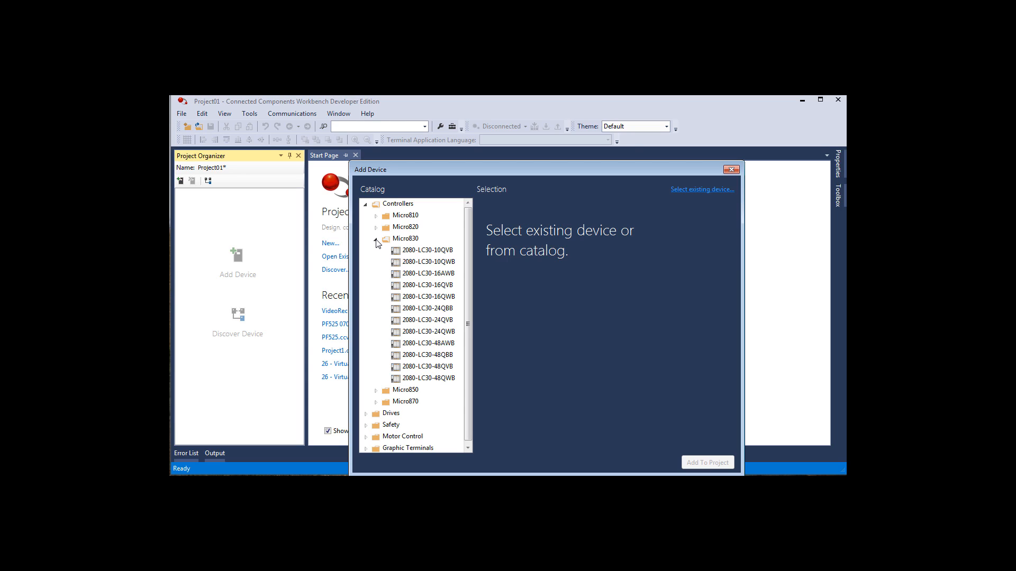
pyautogui.click(376, 240)
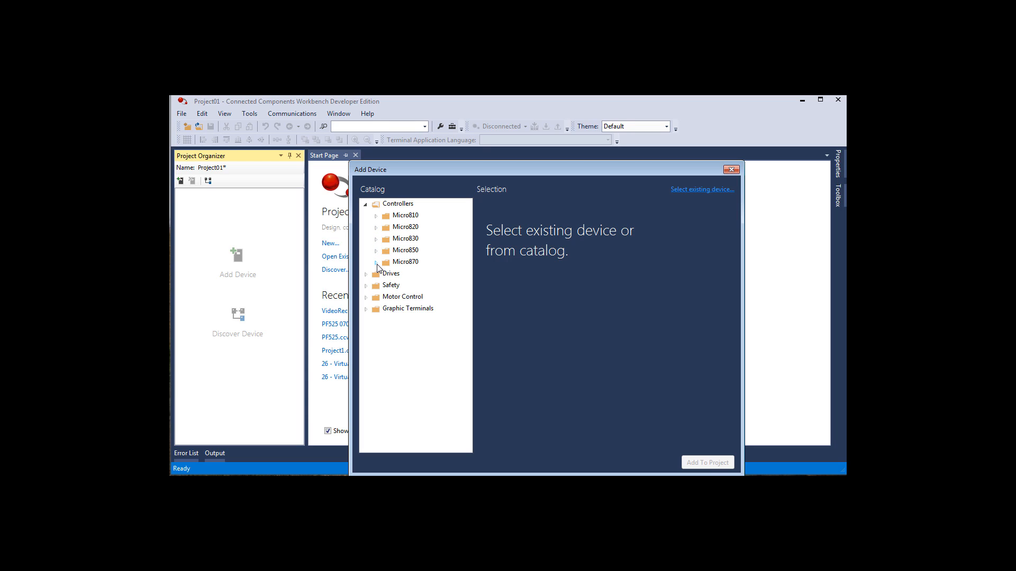
# Add the Micro810 controller 2080-LC10-12QBB, version 7, to the project
pyautogui.click(376, 216)
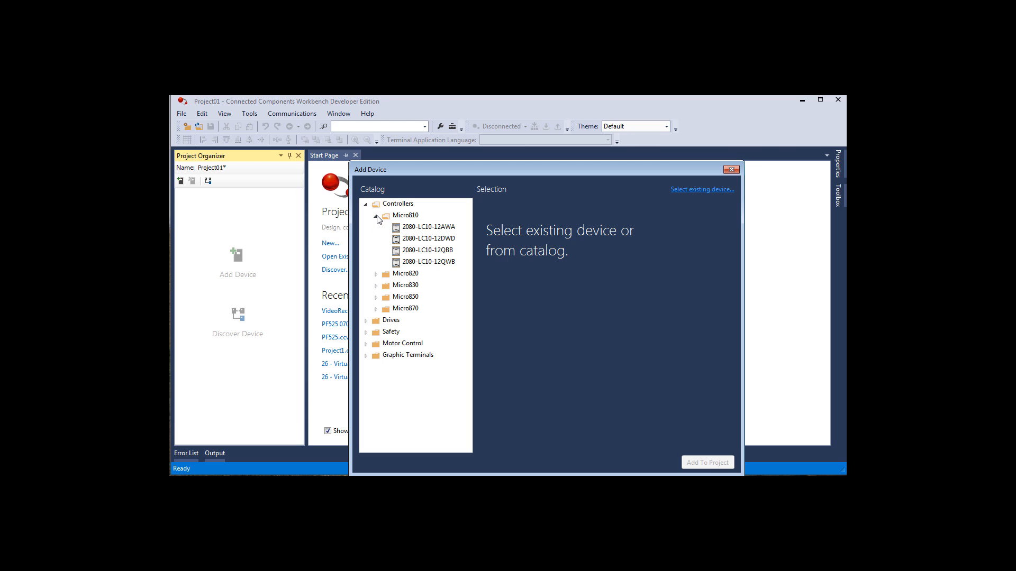
pyautogui.click(435, 251)
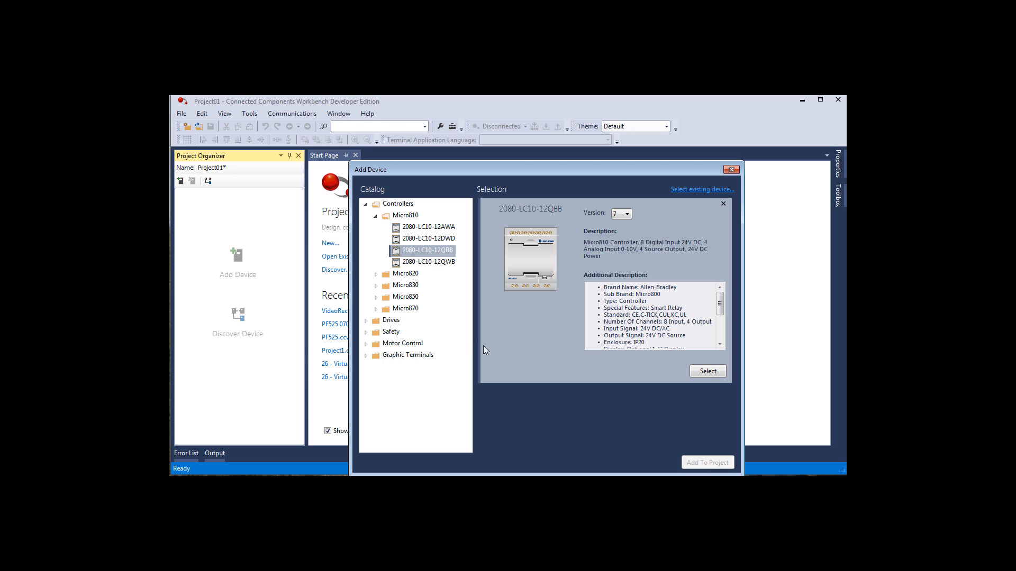
pyautogui.click(626, 214)
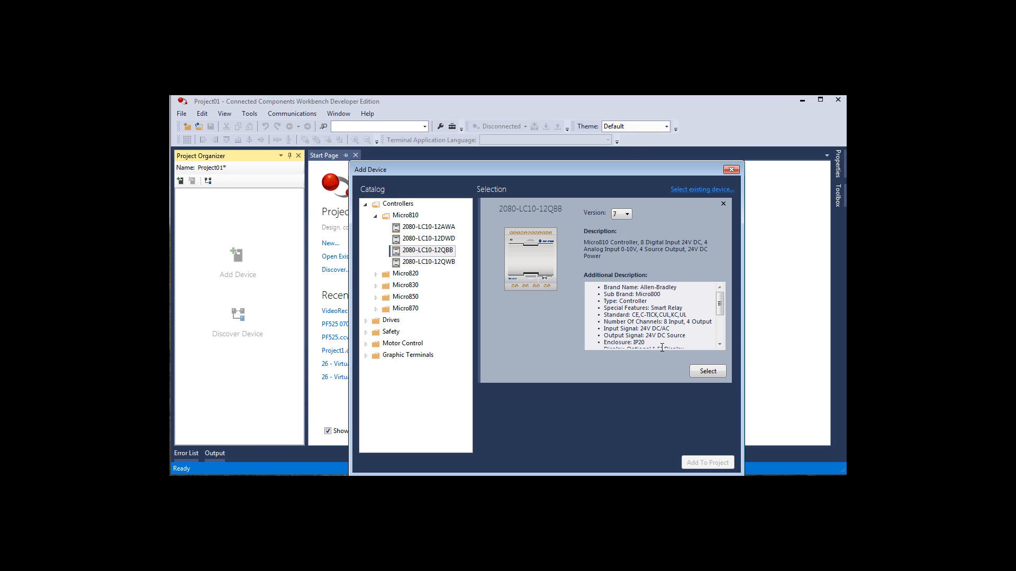
pyautogui.click(707, 371)
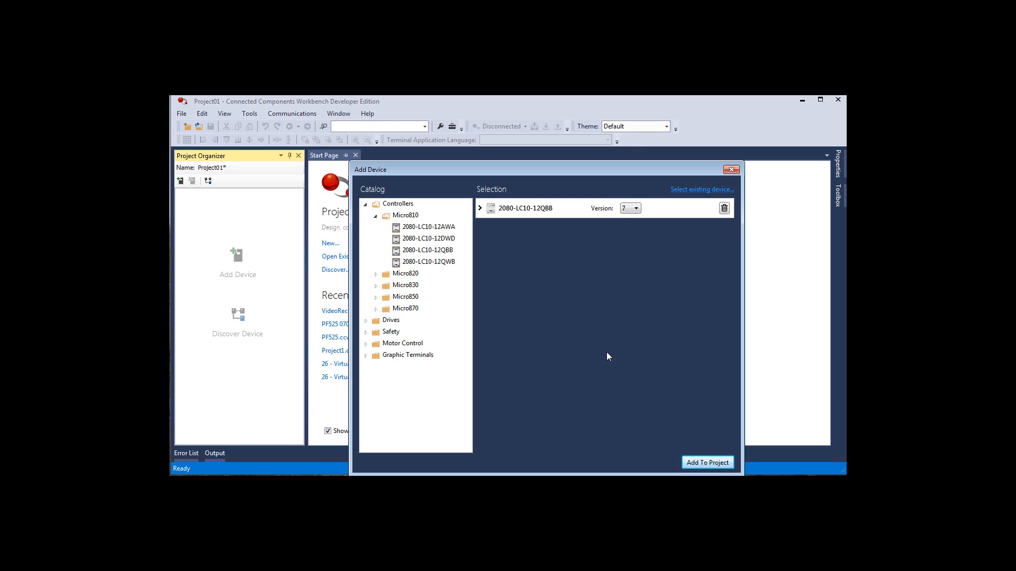
pyautogui.click(721, 460)
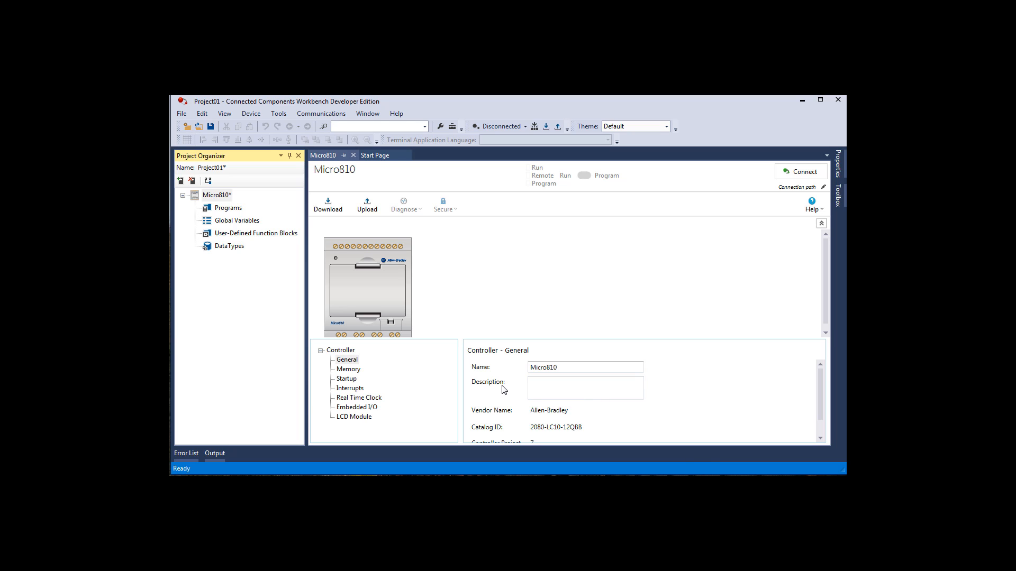
# Examine the Micro810 controller's General, Memory and Real Time Clock settings
pyautogui.click(820, 430)
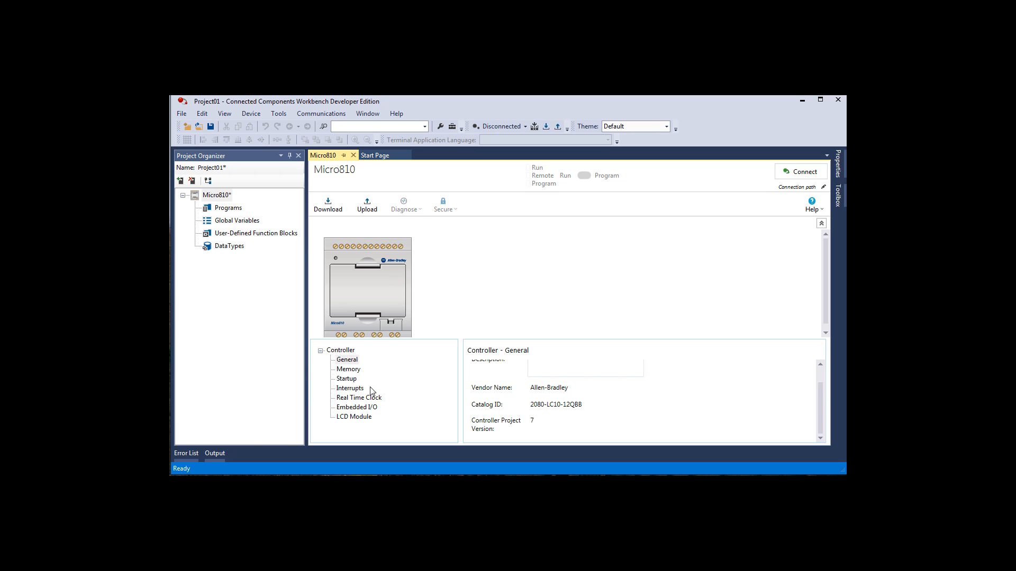
pyautogui.click(356, 370)
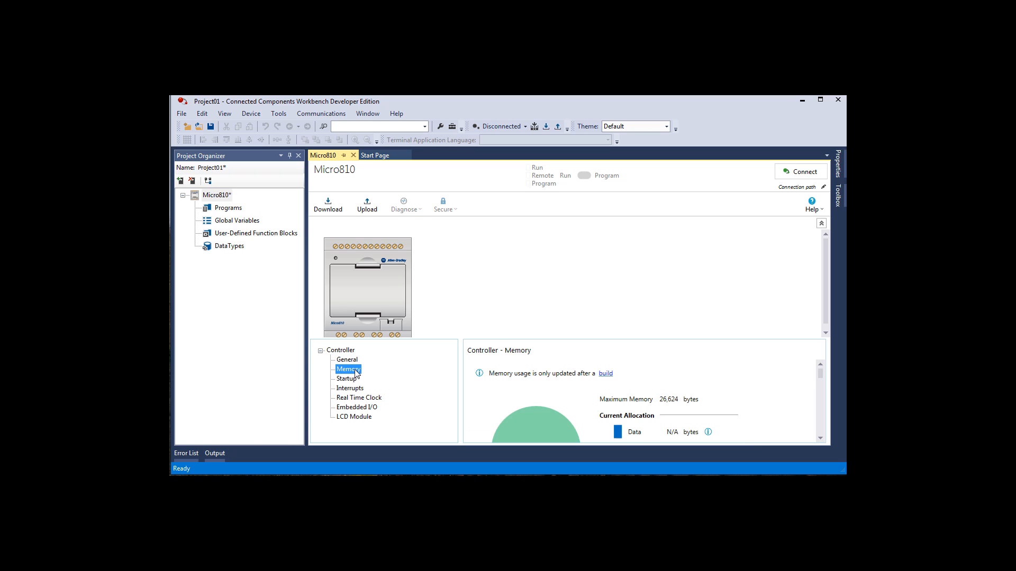
pyautogui.scroll(-3, 512, 394)
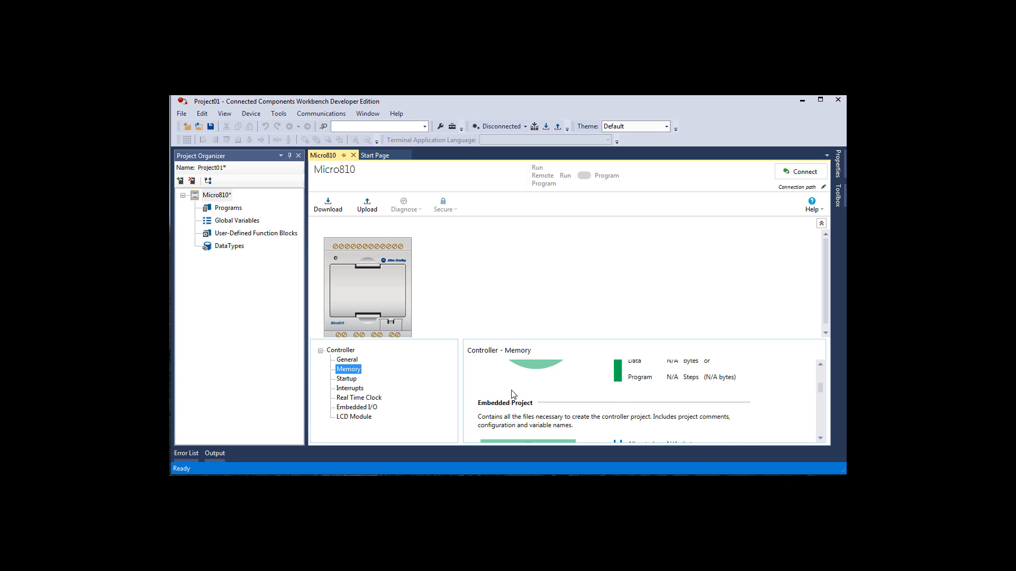
pyautogui.scroll(-3, 511, 394)
pyautogui.scroll(3, 511, 394)
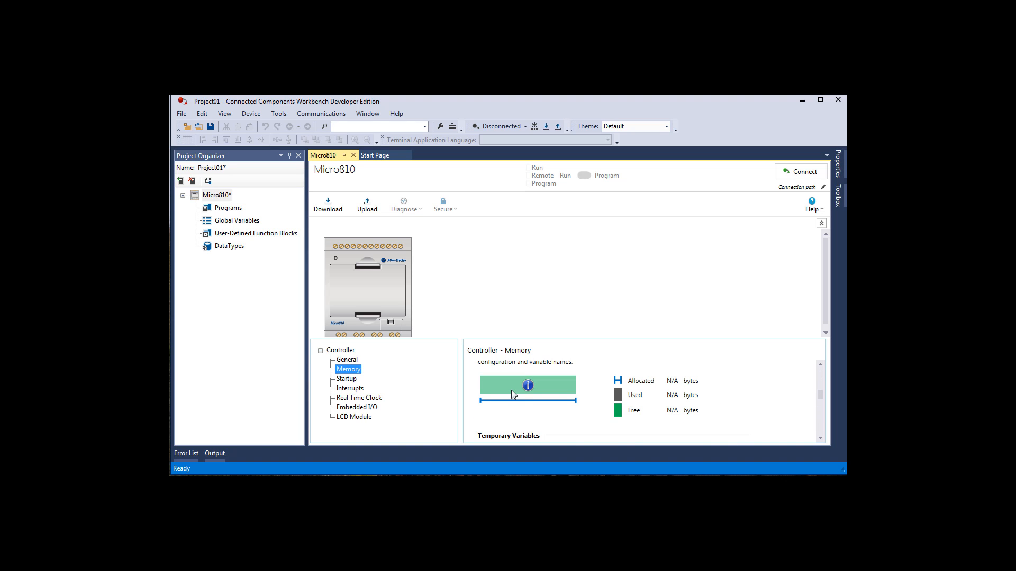
pyautogui.scroll(4, 511, 394)
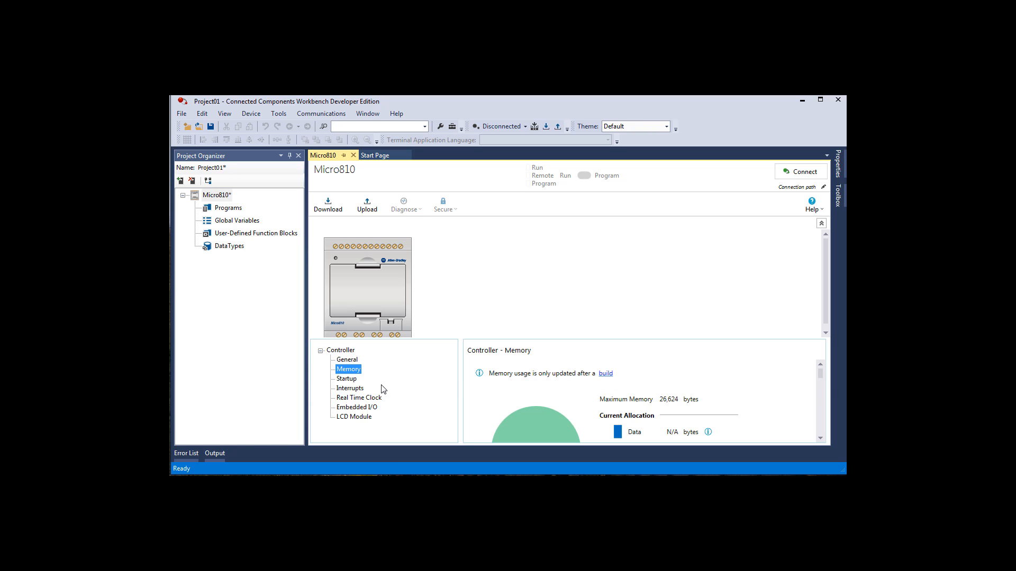
pyautogui.click(356, 399)
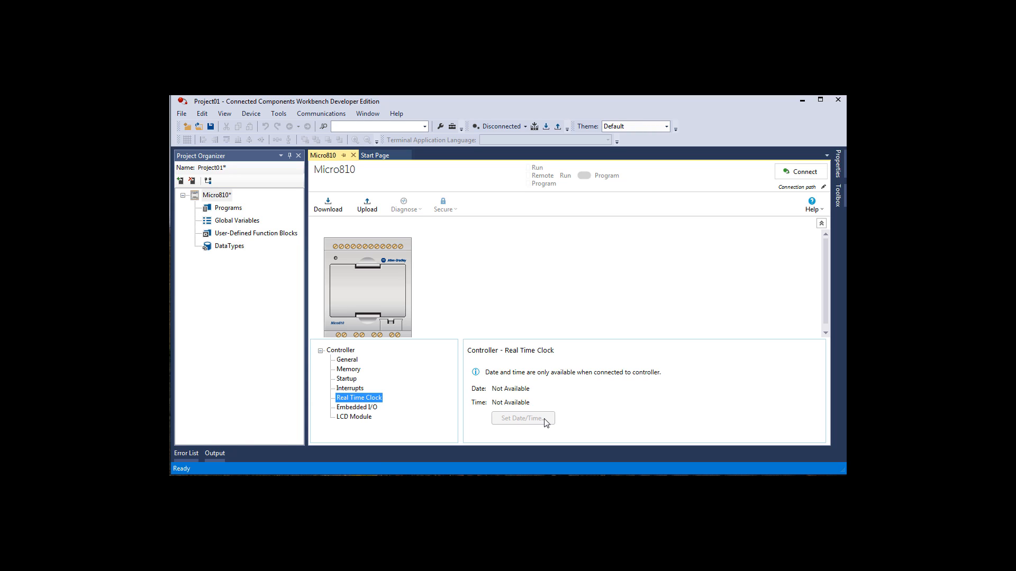
# Examine the controller's Embedded I/O settings for the digital inputs and the analog input gain and offset
pyautogui.click(370, 408)
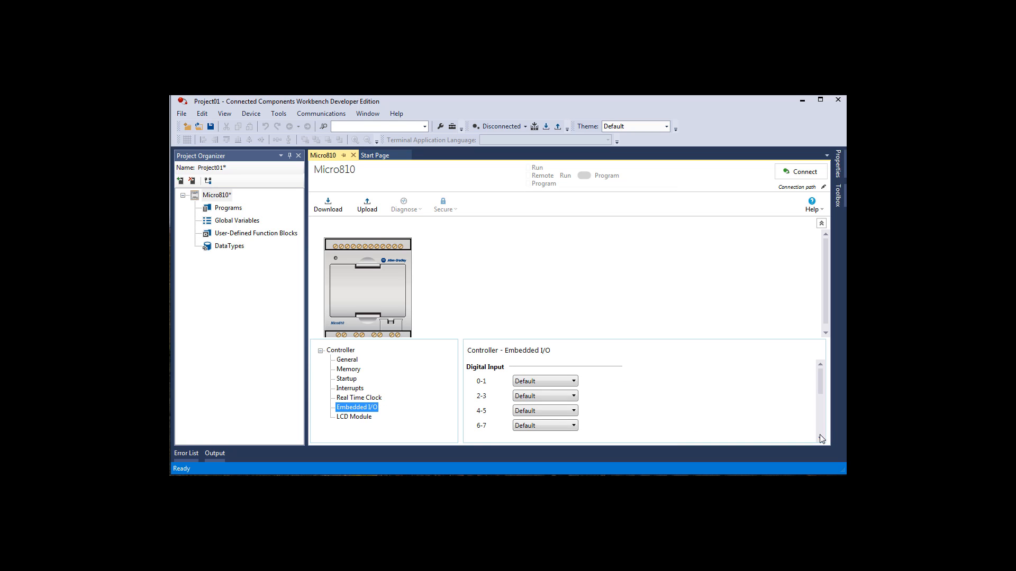
pyautogui.click(820, 439)
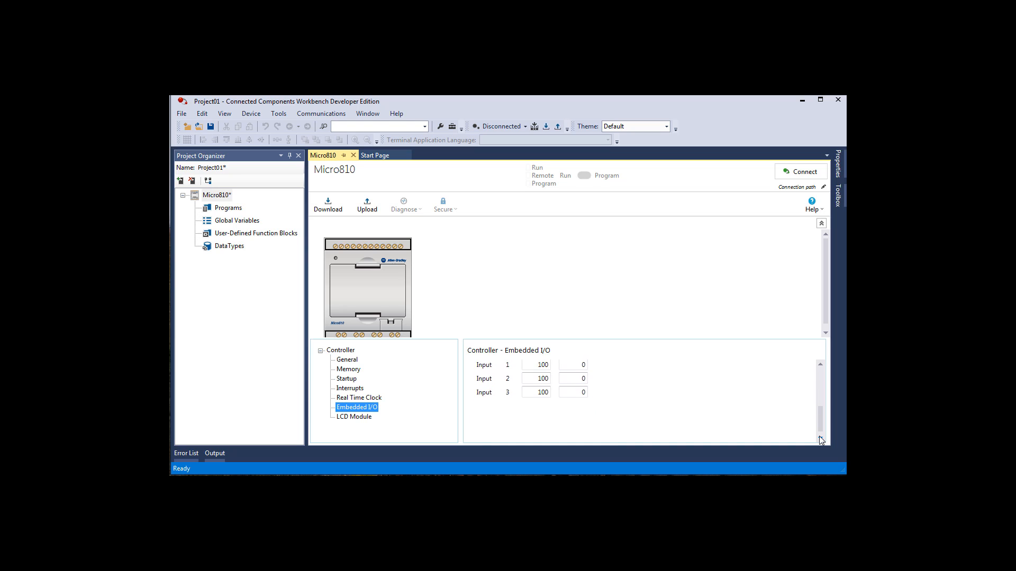
pyautogui.click(821, 366)
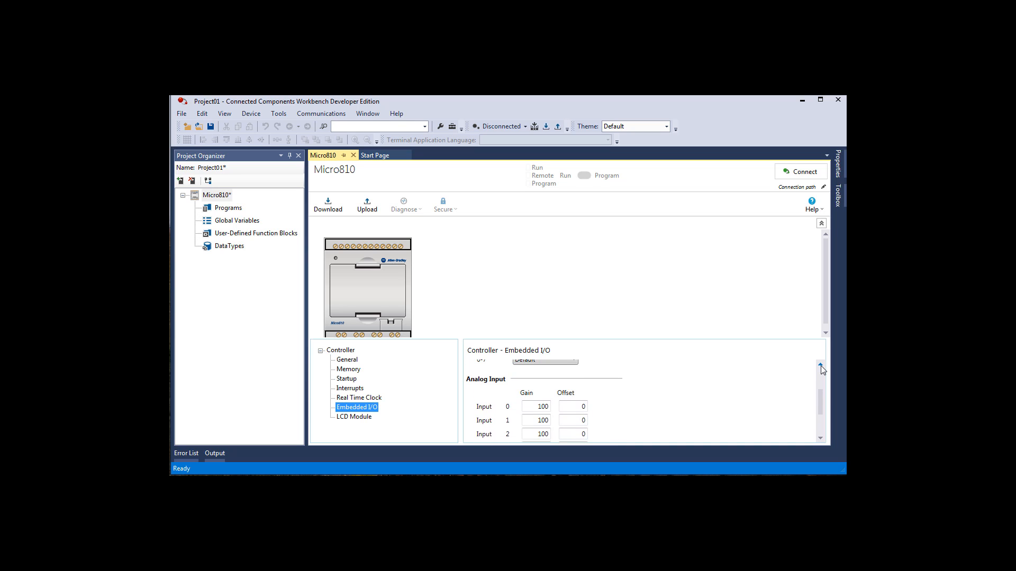
pyautogui.click(821, 431)
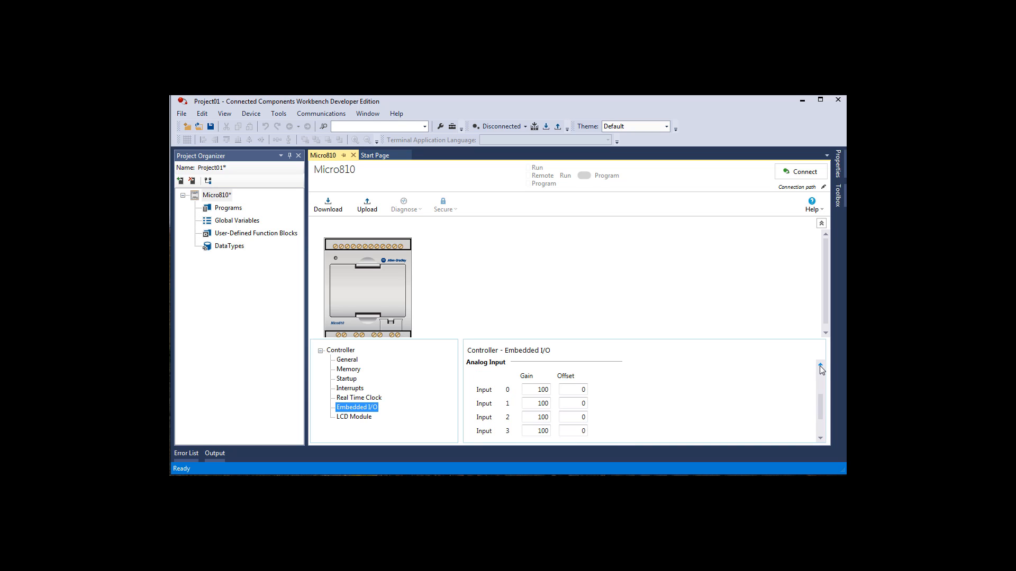
pyautogui.click(821, 373)
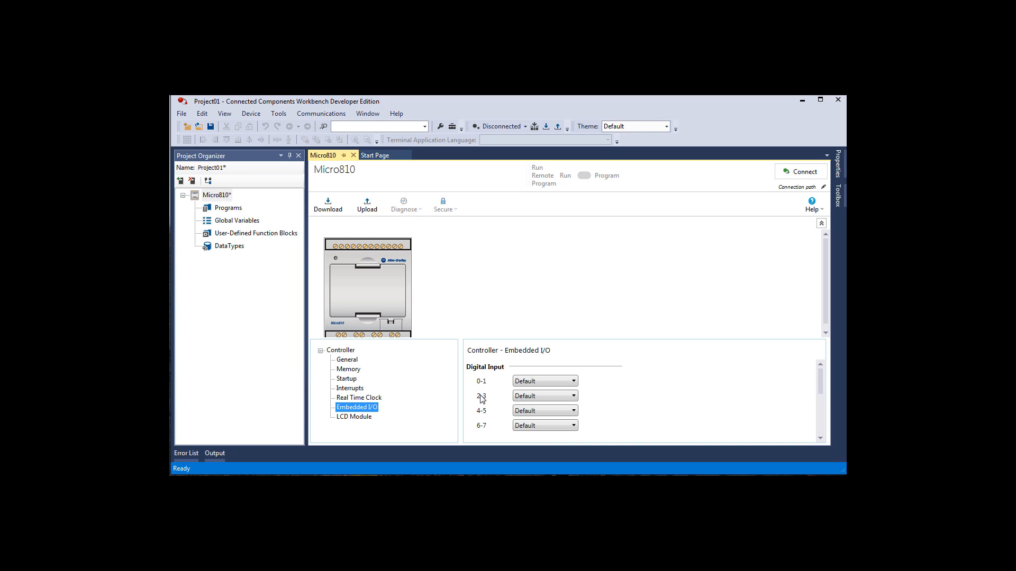
# Review the DC and AC timing options for digital inputs 0-1, keeping Default, and recheck the analog input settings
pyautogui.click(574, 382)
pyautogui.click(574, 382)
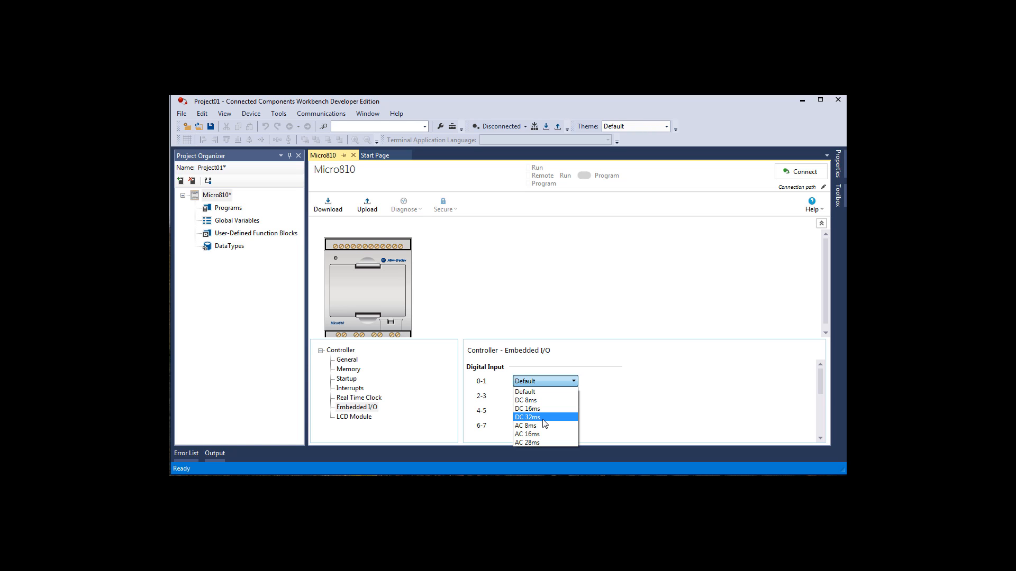
pyautogui.click(550, 392)
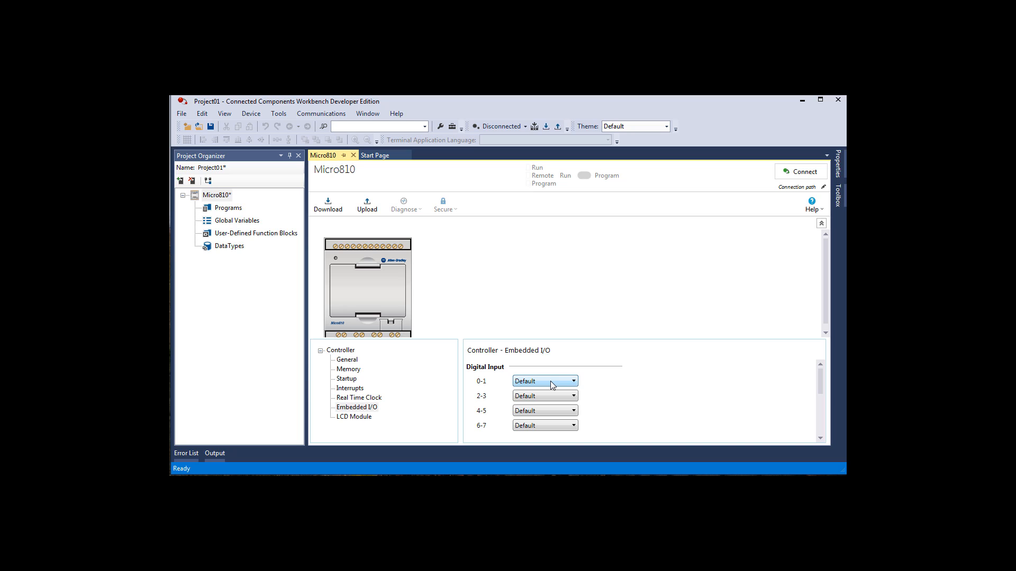
pyautogui.scroll(-2, 550, 381)
pyautogui.scroll(2, 550, 381)
pyautogui.click(819, 437)
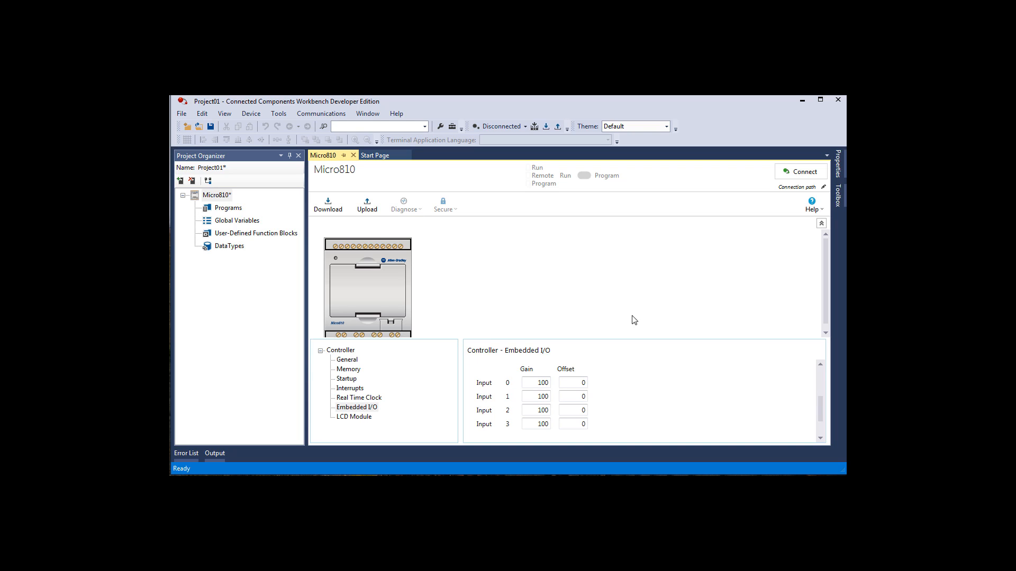
pyautogui.scroll(5, 817, 382)
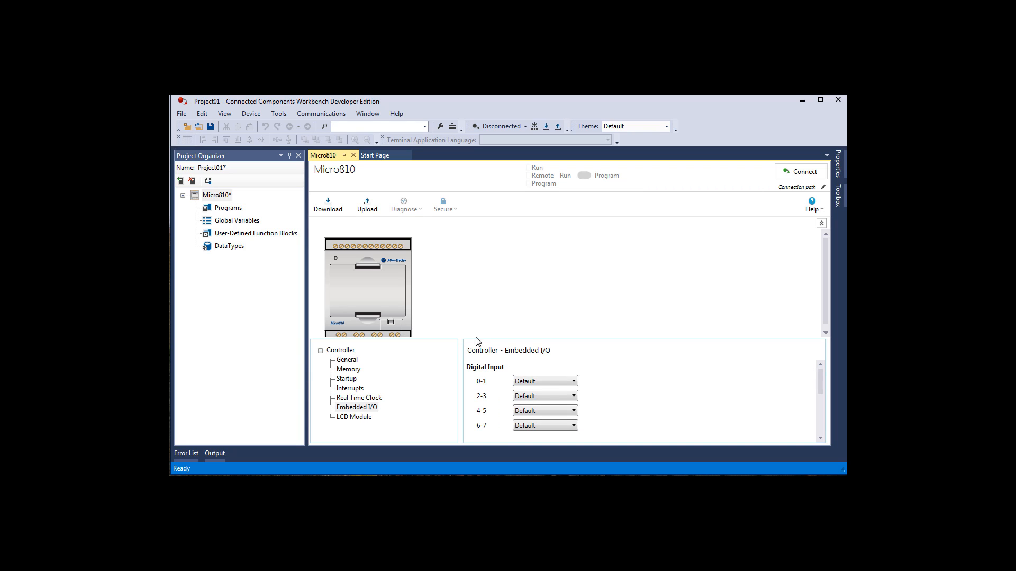
# Attach the LCD module to the Micro810 controller in its LCD Module settings
pyautogui.click(365, 417)
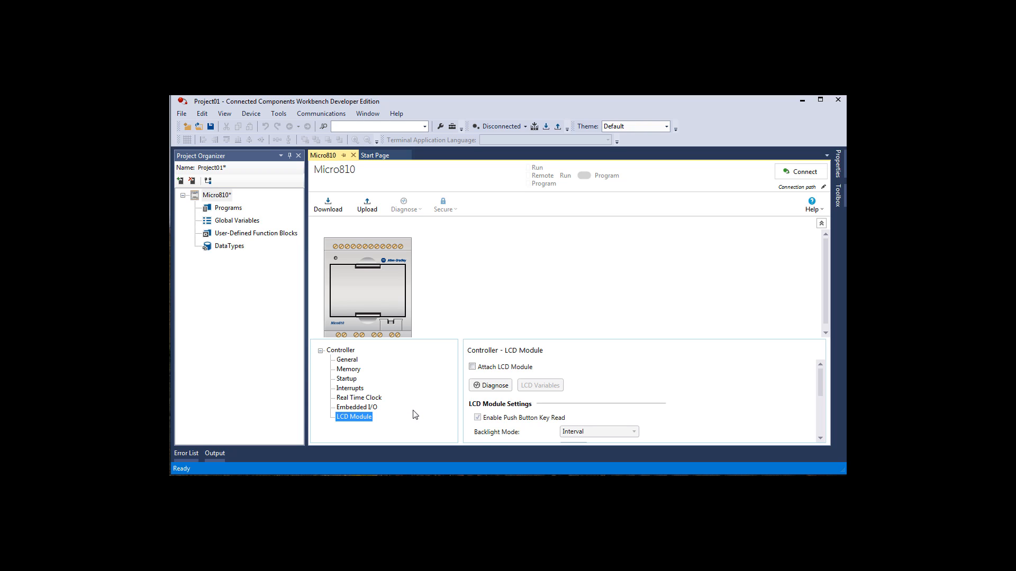
pyautogui.click(472, 367)
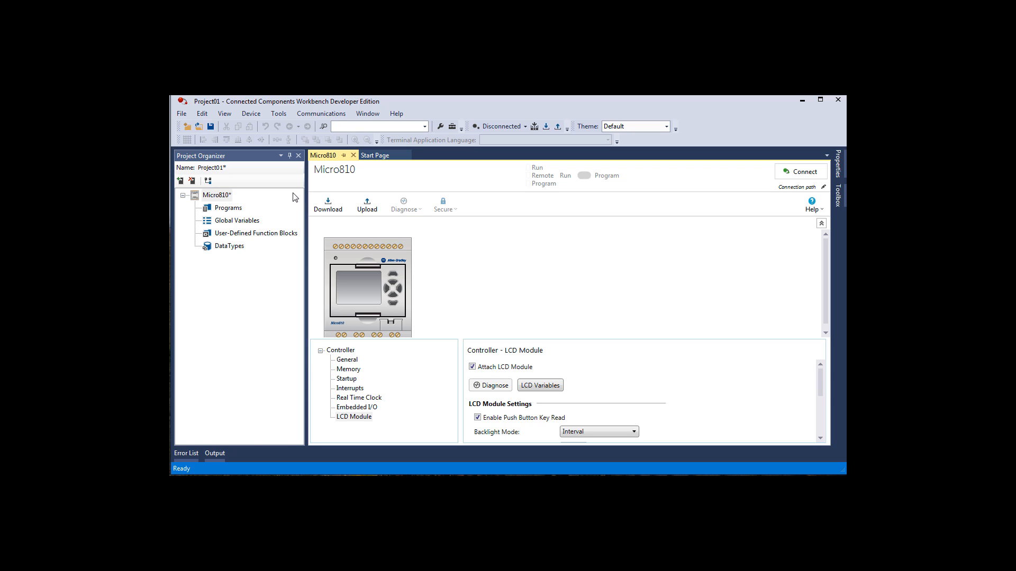
pyautogui.click(375, 155)
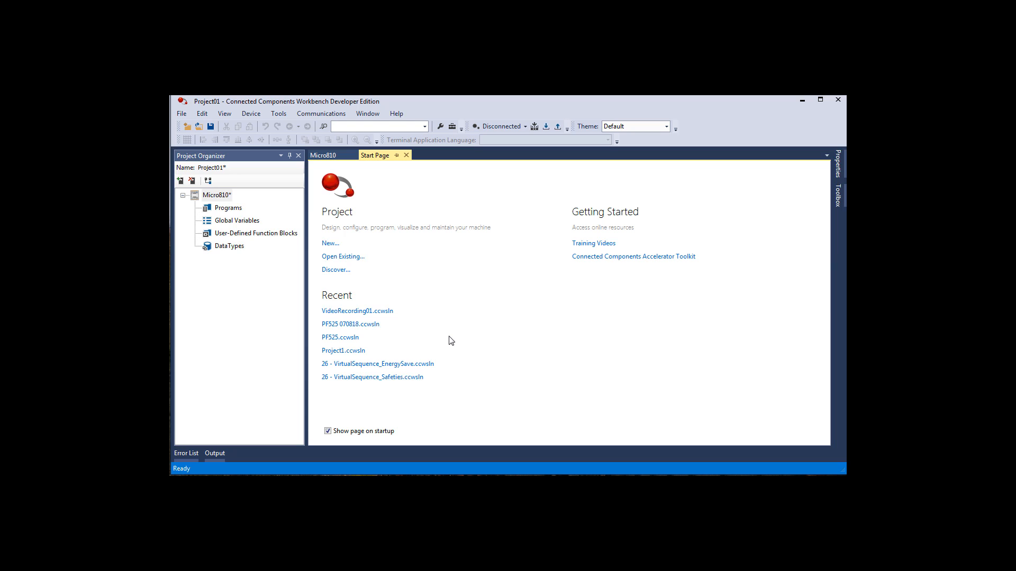
pyautogui.click(334, 156)
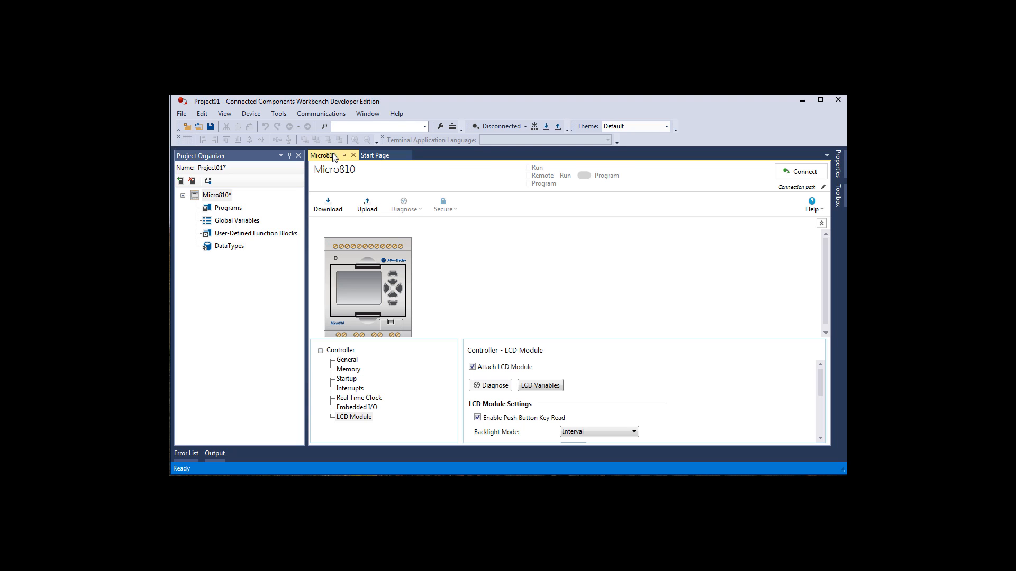
# Examine the controller's Global Variables list, from the embedded I/O variables down to the system variables
pyautogui.click(228, 208)
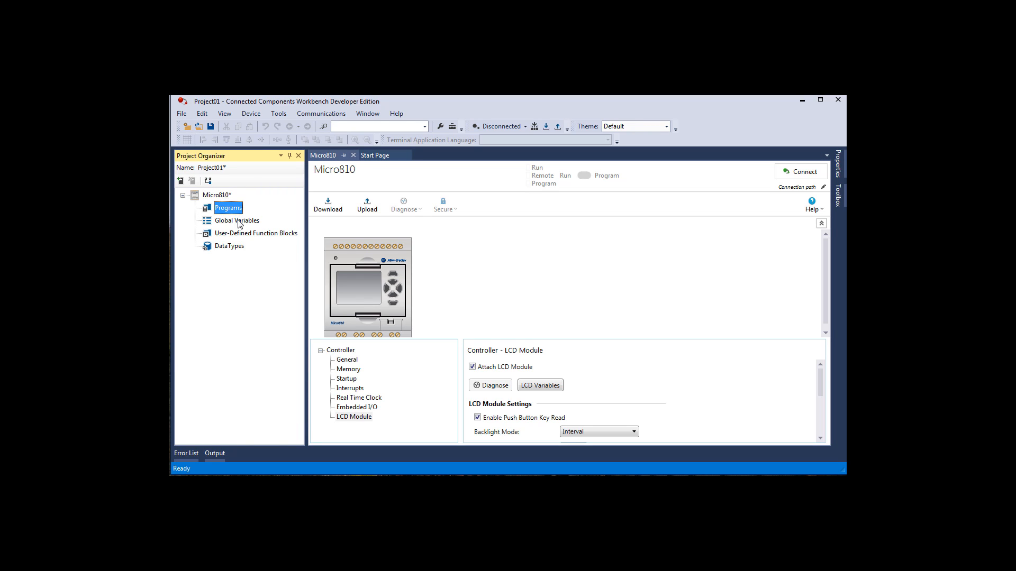
pyautogui.click(239, 222)
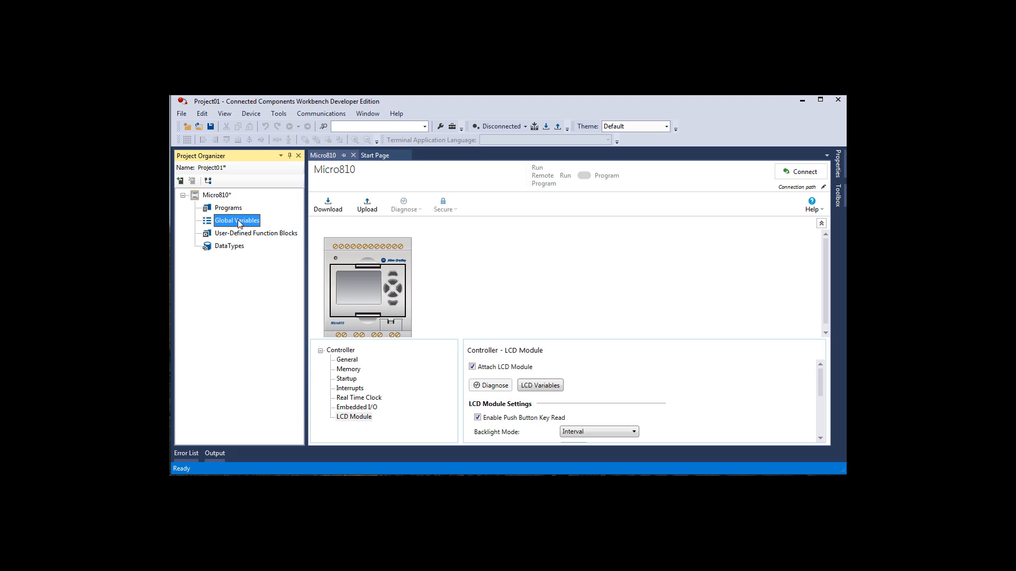
pyautogui.doubleClick(237, 221)
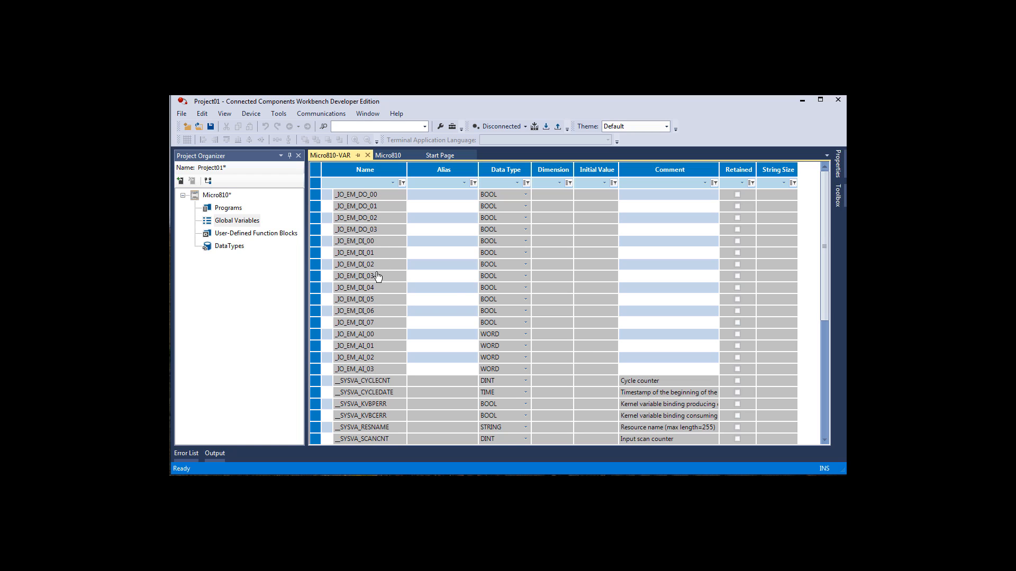
pyautogui.scroll(-4, 452, 292)
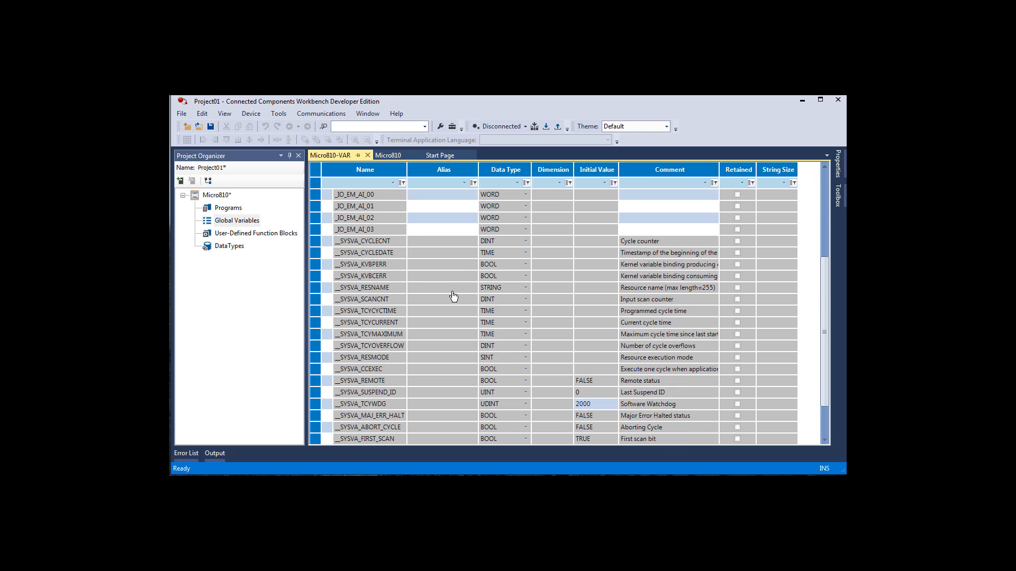
pyautogui.scroll(-2, 453, 296)
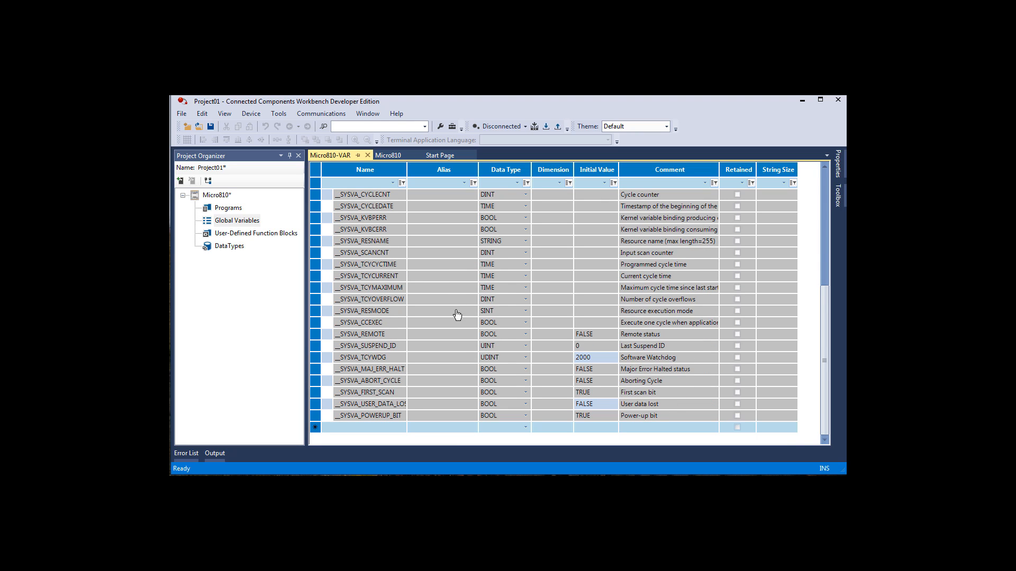
pyautogui.scroll(5, 456, 315)
pyautogui.scroll(1, 462, 349)
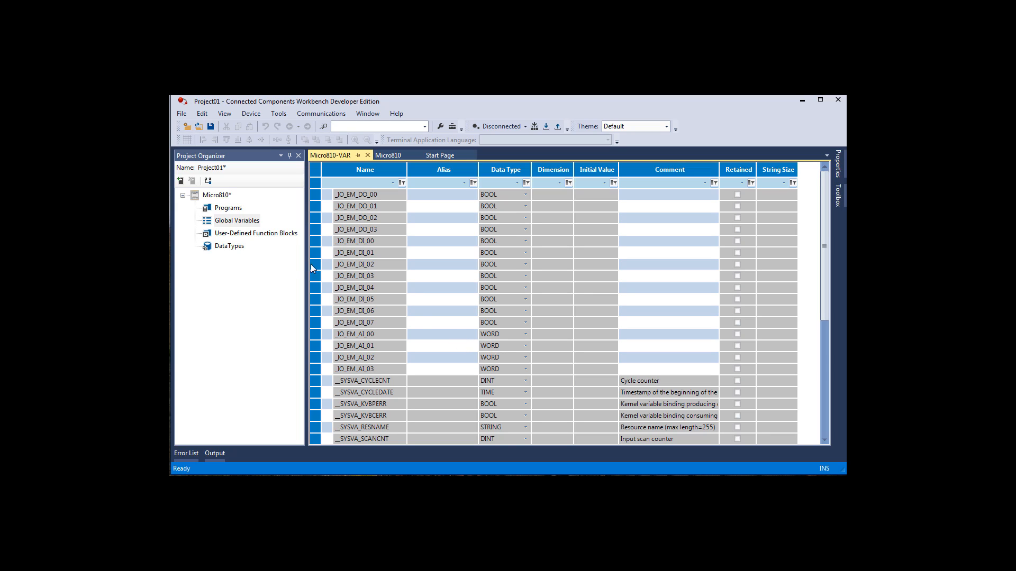
# Review the Arrays, Structures and Defined Words of the project's DataTypes, and close the DataTypes window
pyautogui.doubleClick(239, 248)
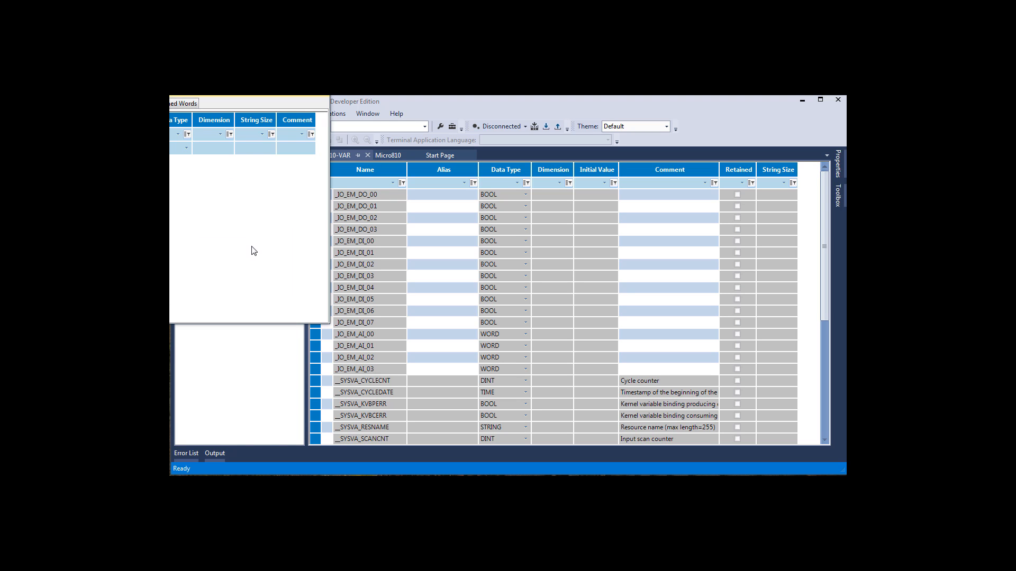
pyautogui.moveTo(245, 100); pyautogui.dragTo(560, 182)
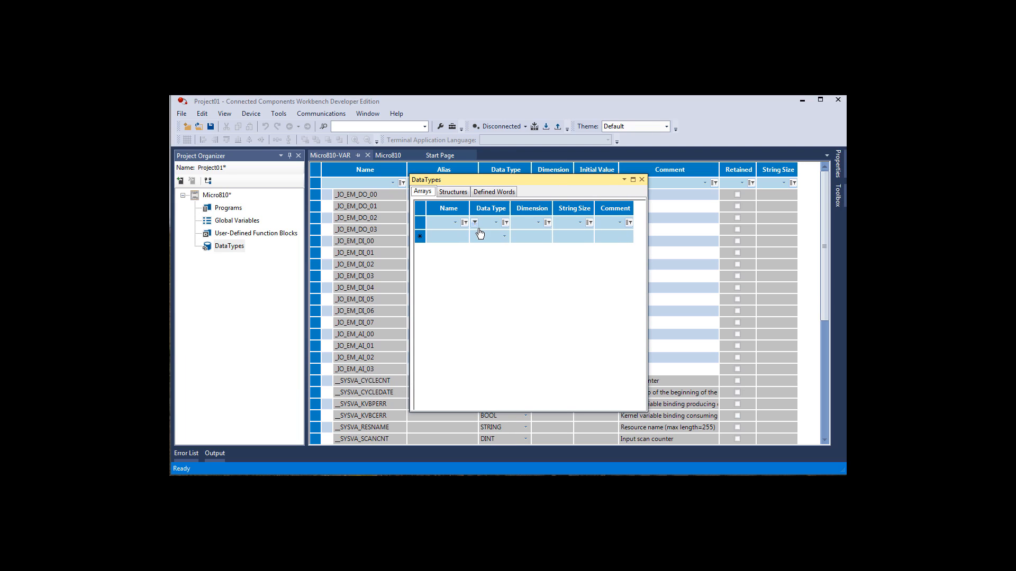
pyautogui.click(457, 193)
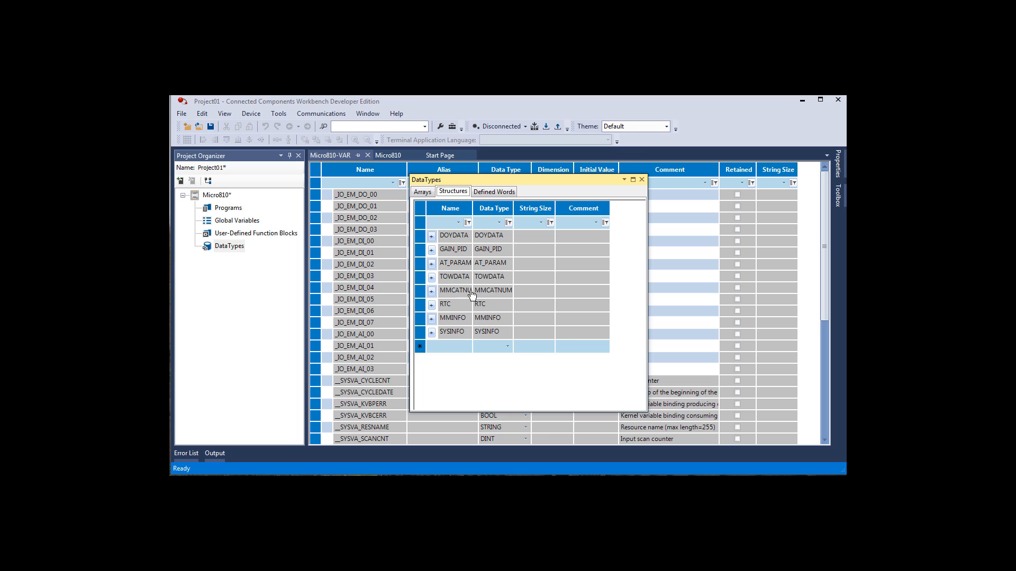
pyautogui.click(499, 193)
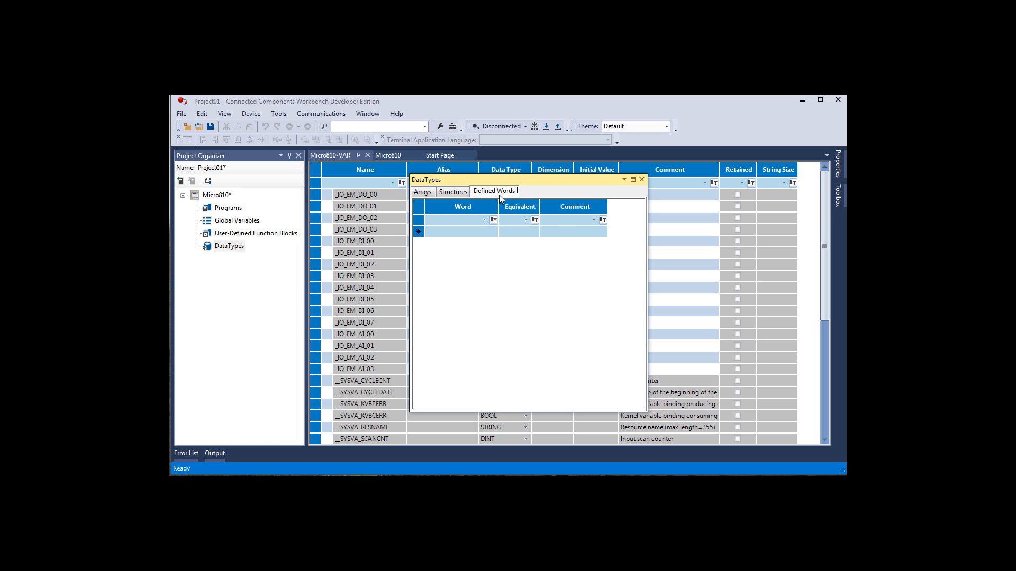
pyautogui.click(421, 194)
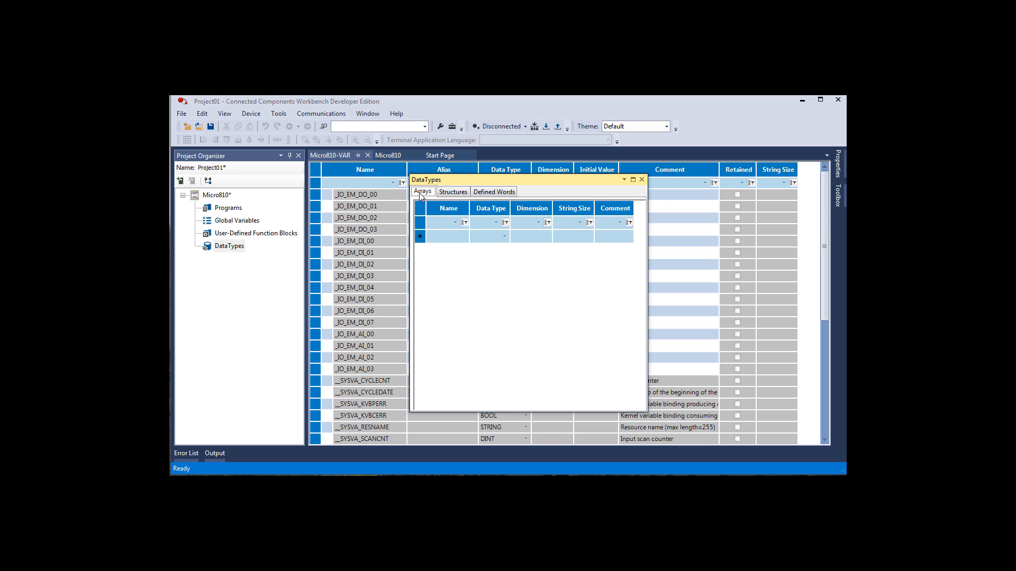
pyautogui.click(451, 193)
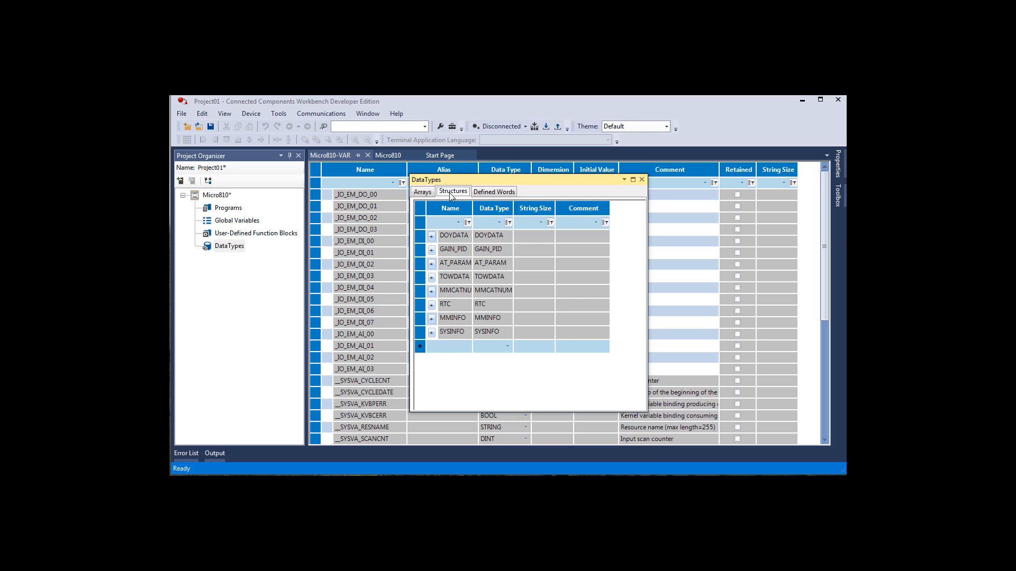
pyautogui.click(495, 195)
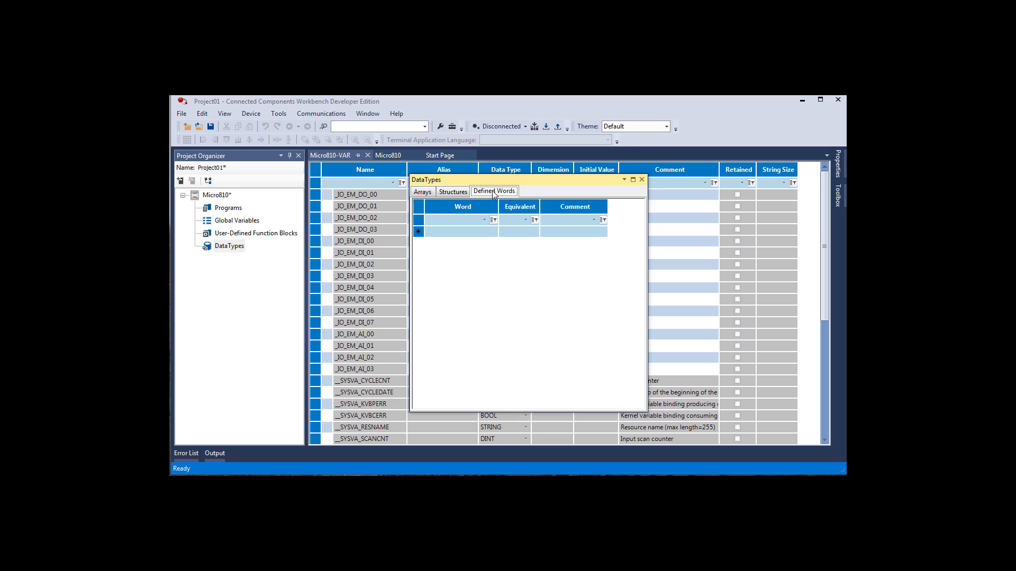
pyautogui.click(642, 180)
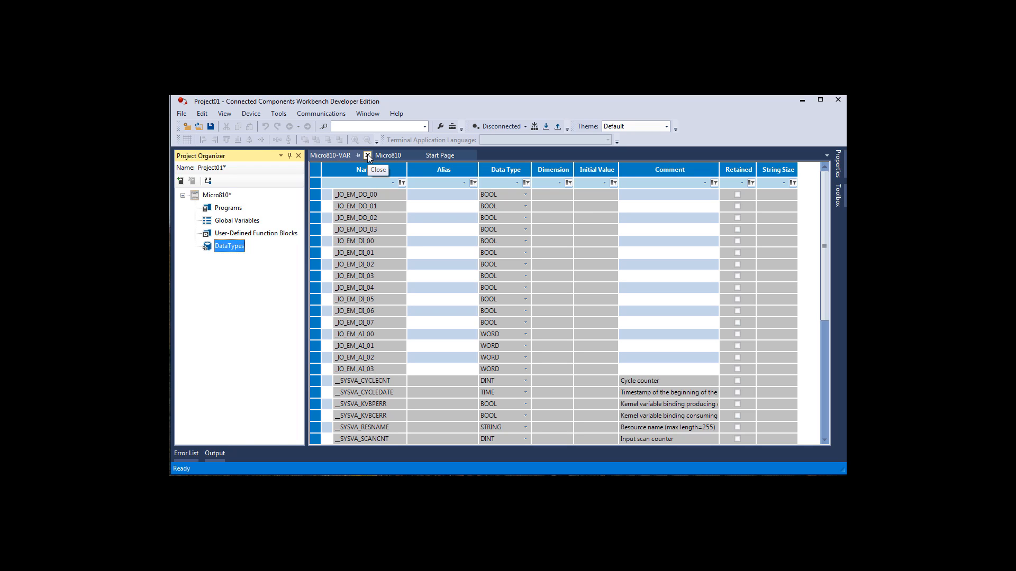
# Return to the Micro810 controller page and add a new ladder diagram program under Programs
pyautogui.click(385, 154)
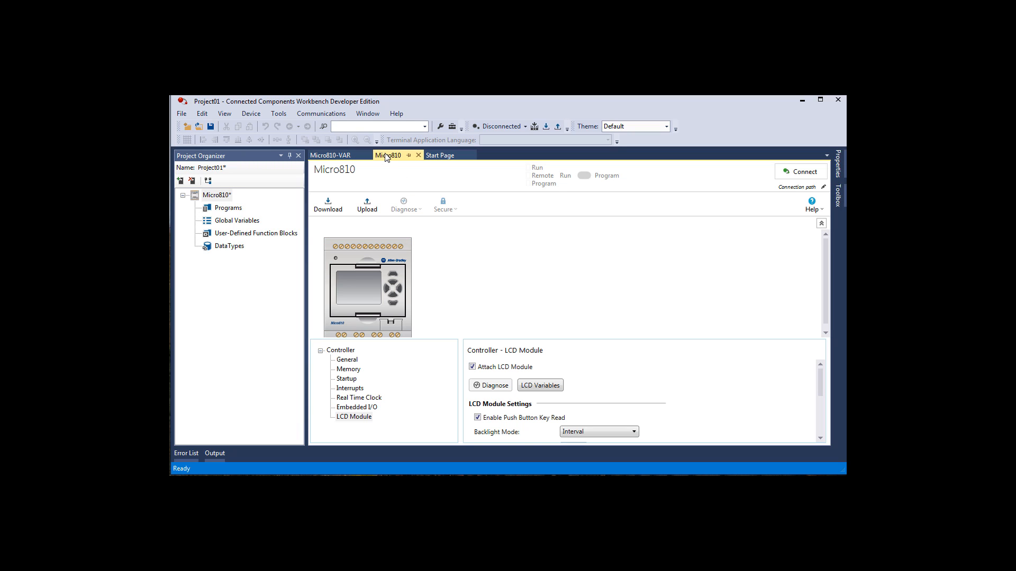
pyautogui.click(234, 209)
pyautogui.rightClick(234, 209)
pyautogui.moveTo(259, 214)
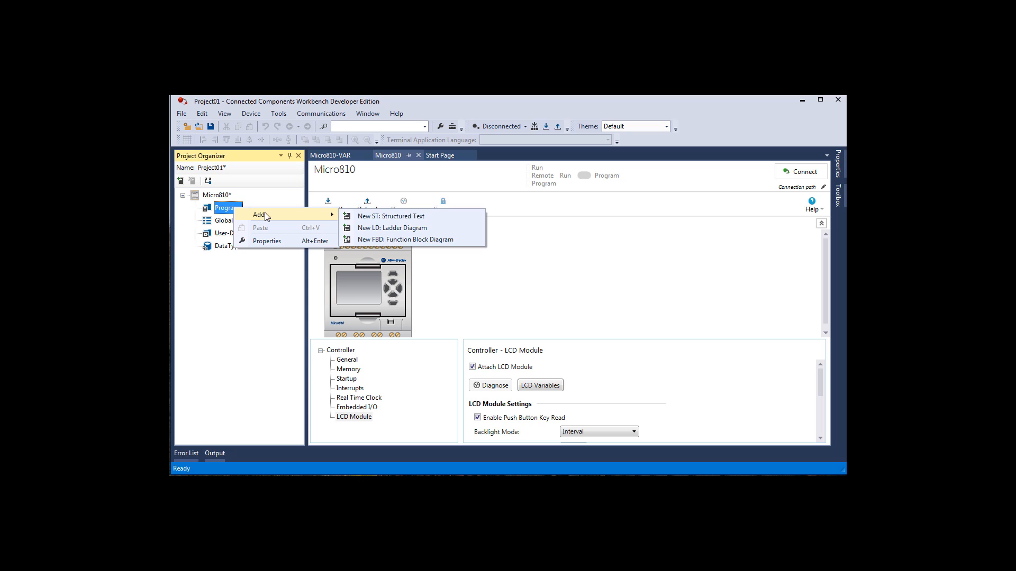
pyautogui.click(421, 228)
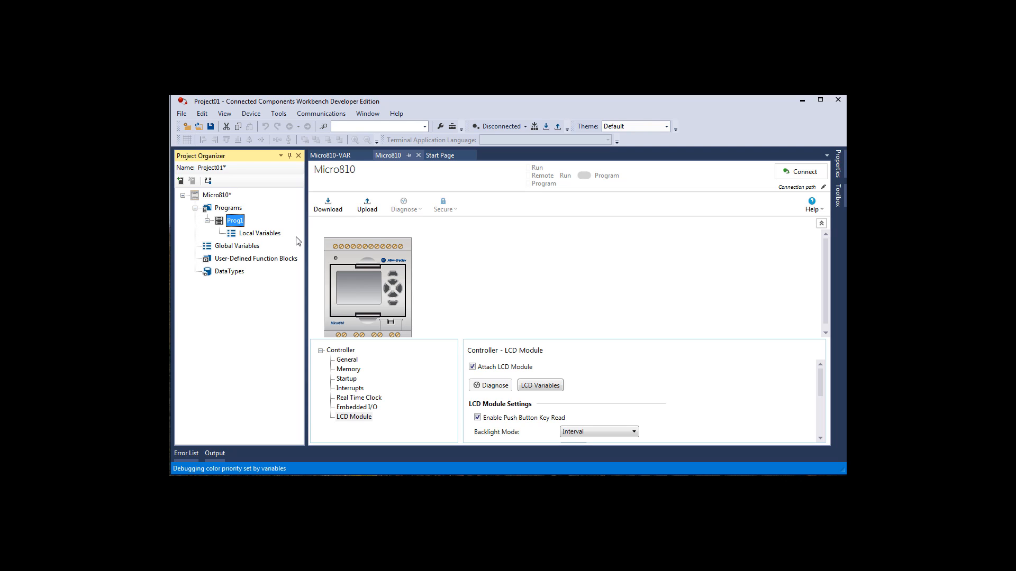
# Look over the Global Variables again and open the Local Variables of Prog1 for comparison
pyautogui.doubleClick(234, 248)
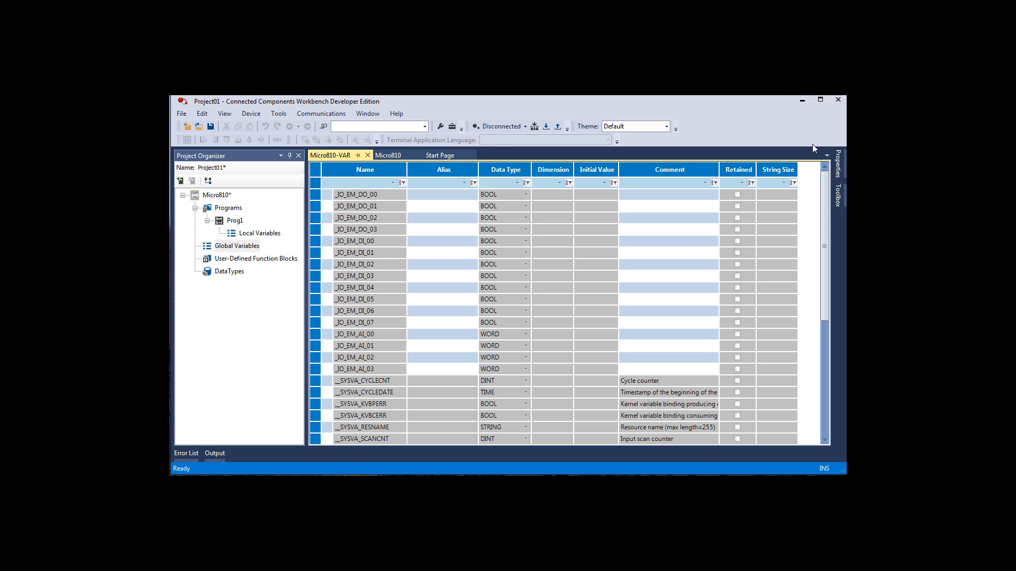
pyautogui.click(404, 154)
pyautogui.click(434, 157)
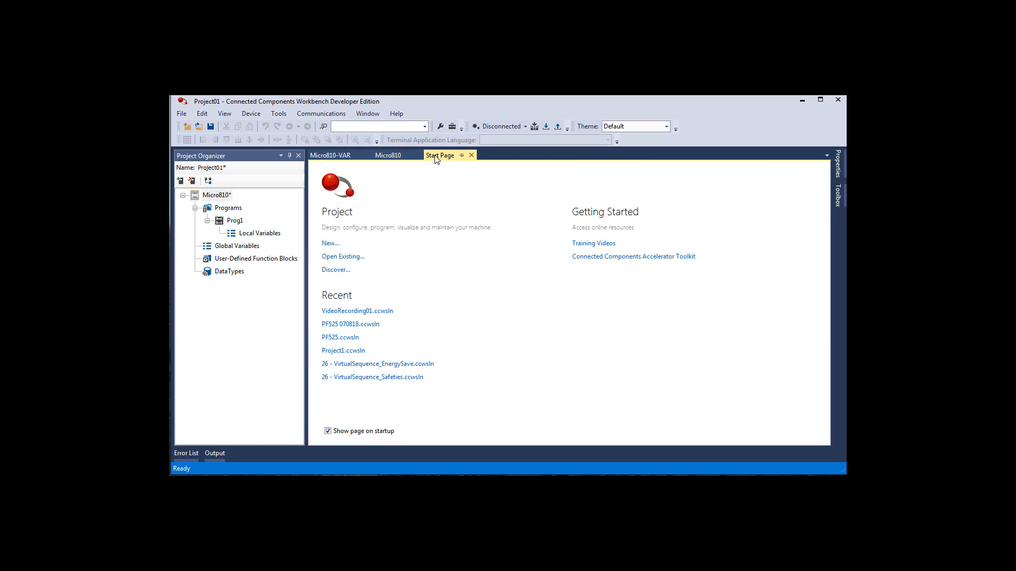
pyautogui.click(330, 155)
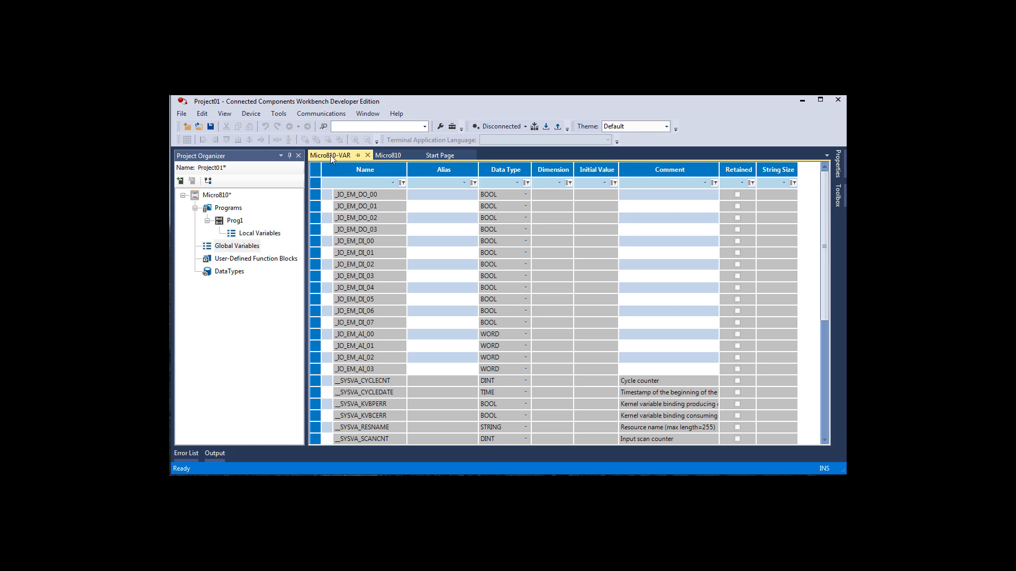
pyautogui.click(246, 234)
pyautogui.doubleClick(246, 234)
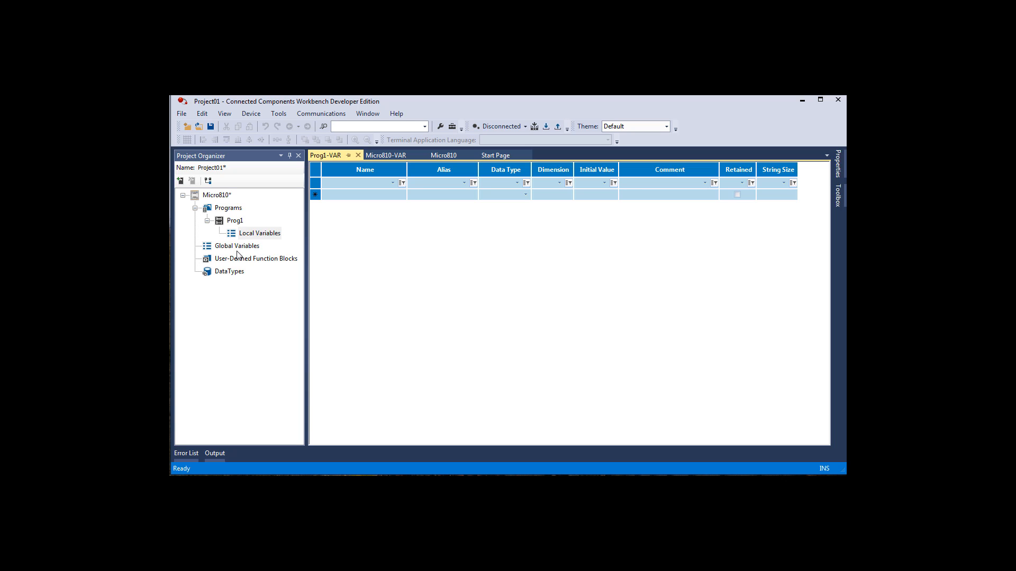
# Add a second ladder diagram program to the project and select Prog1 in the project tree
pyautogui.rightClick(222, 209)
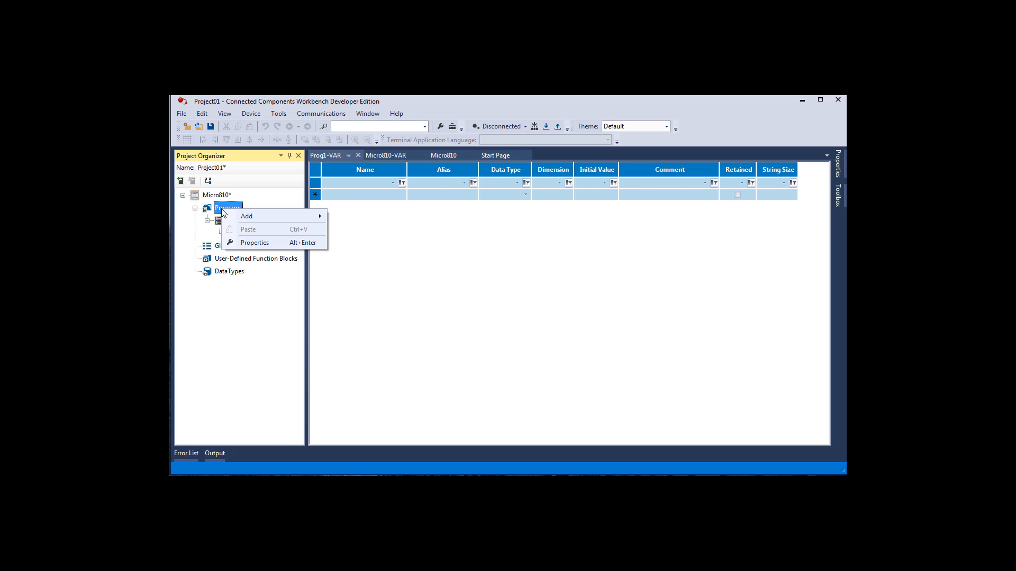
pyautogui.moveTo(306, 221)
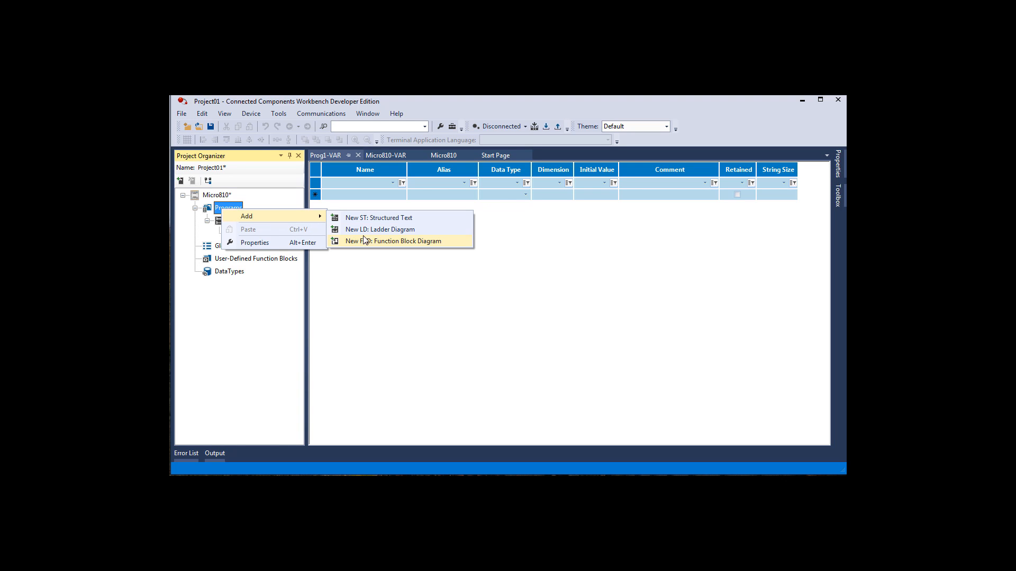
pyautogui.click(378, 230)
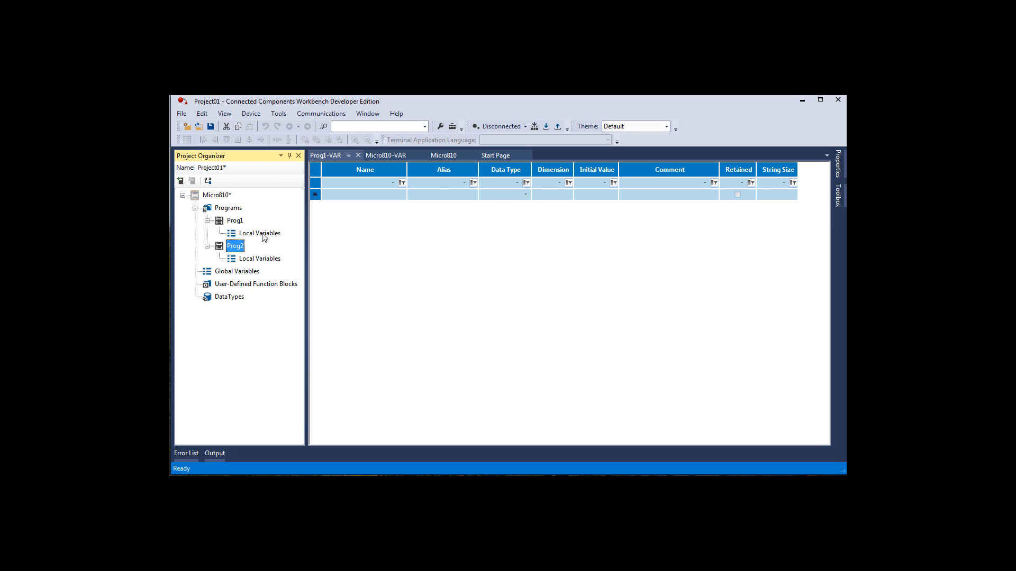
pyautogui.click(237, 222)
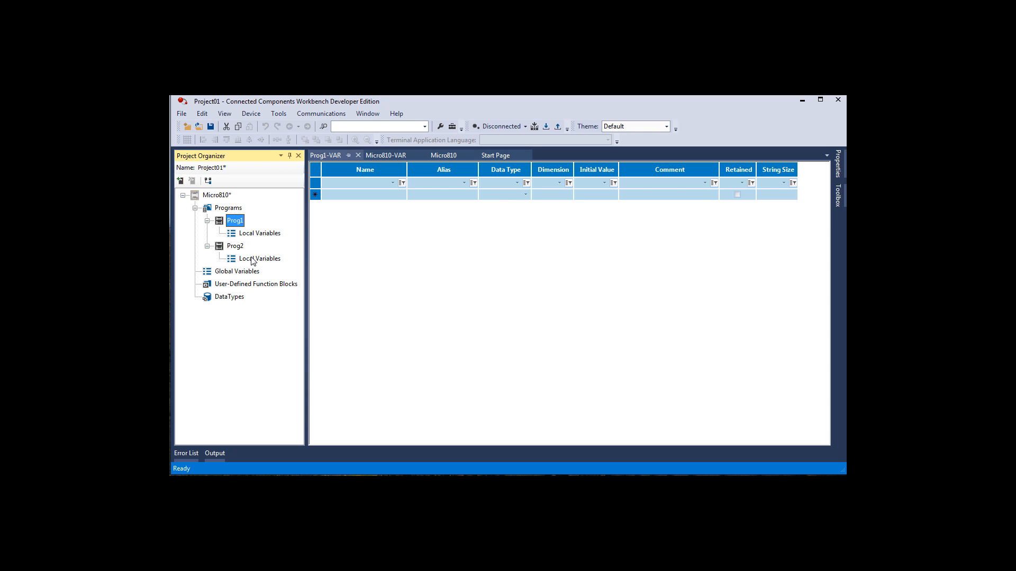